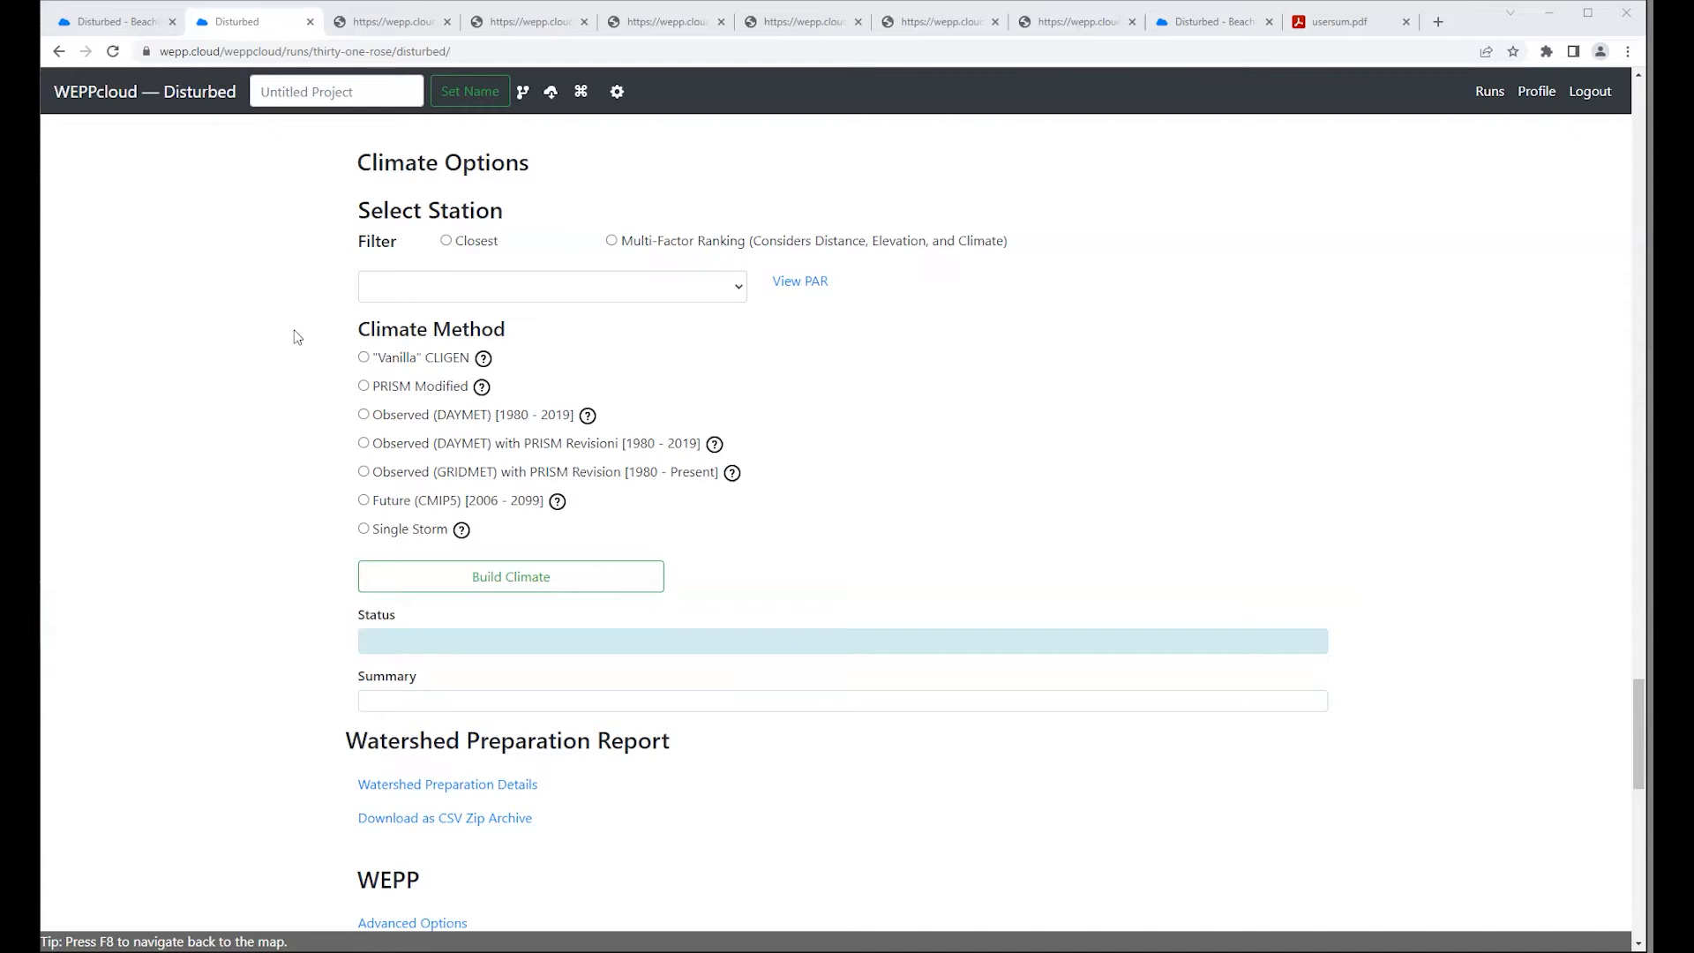
Step: Filter the climate stations by Closest and check the selected station's average annual precipitation
{"action": "left_click_drag", "start_coordinate": [358, 210], "coordinate": [510, 214]}
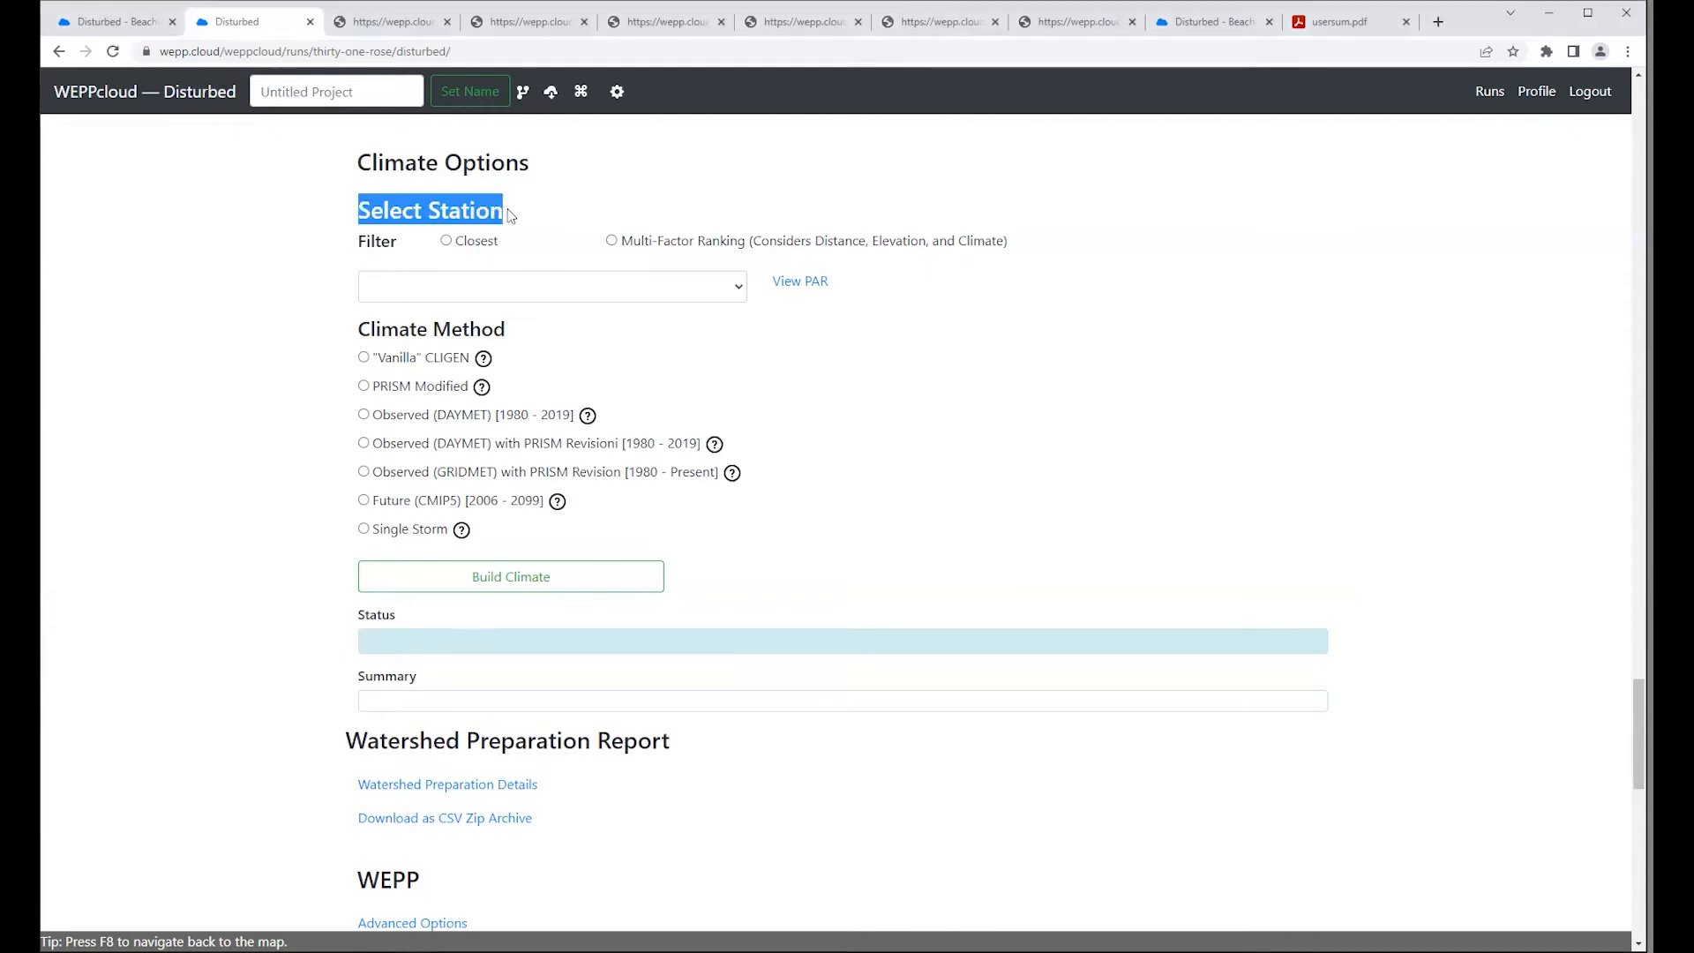
{"action": "left_click", "coordinate": [517, 218]}
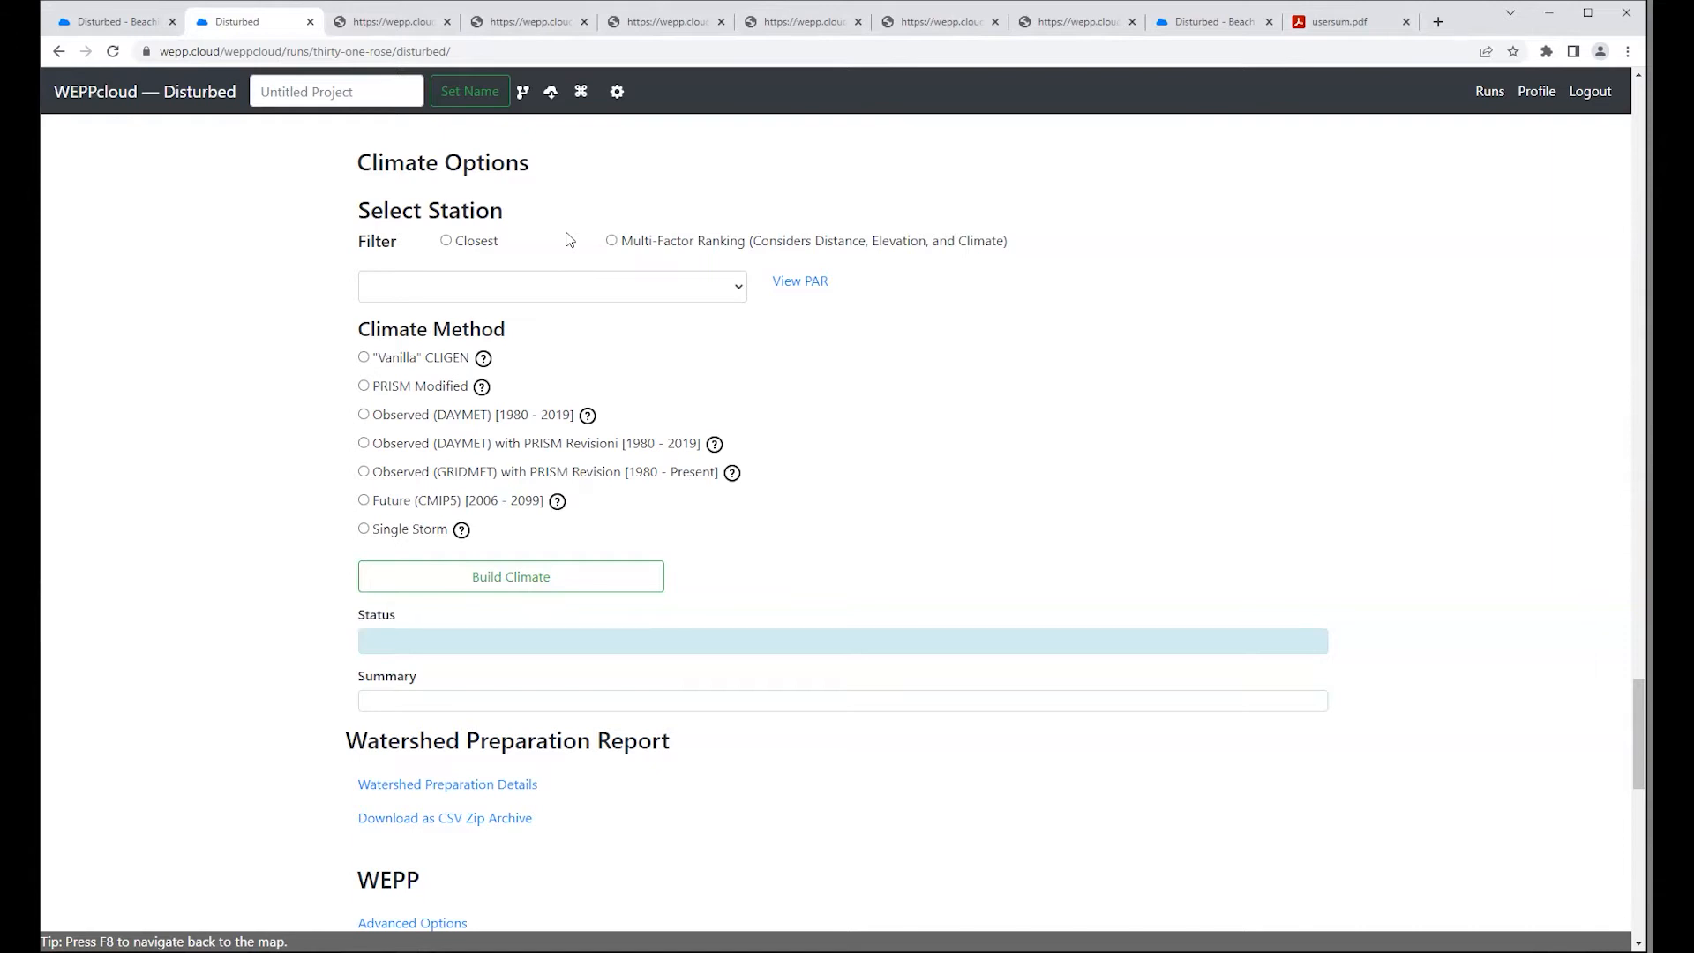
{"action": "left_click", "coordinate": [447, 242]}
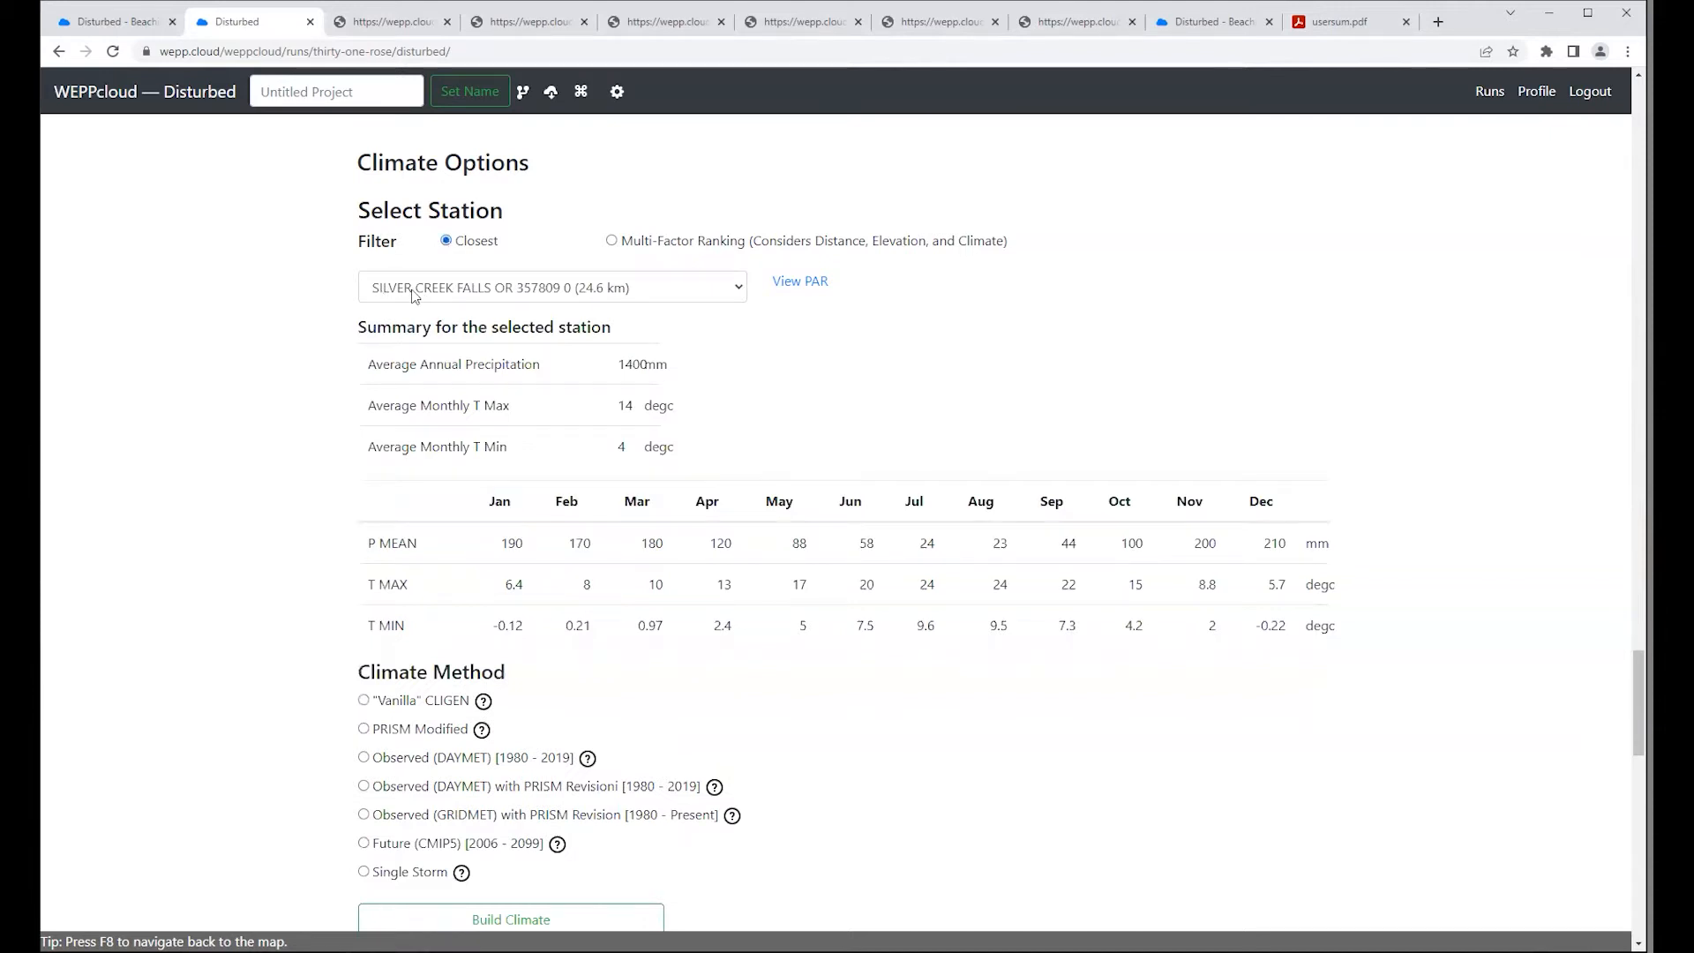
{"action": "left_click_drag", "start_coordinate": [618, 365], "coordinate": [648, 366]}
{"action": "left_click", "coordinate": [703, 376]}
Step: Try the Multi-Factor Ranking station filter, check its precipitation summary and station list, and return the filter to Closest
{"action": "left_click", "coordinate": [612, 244]}
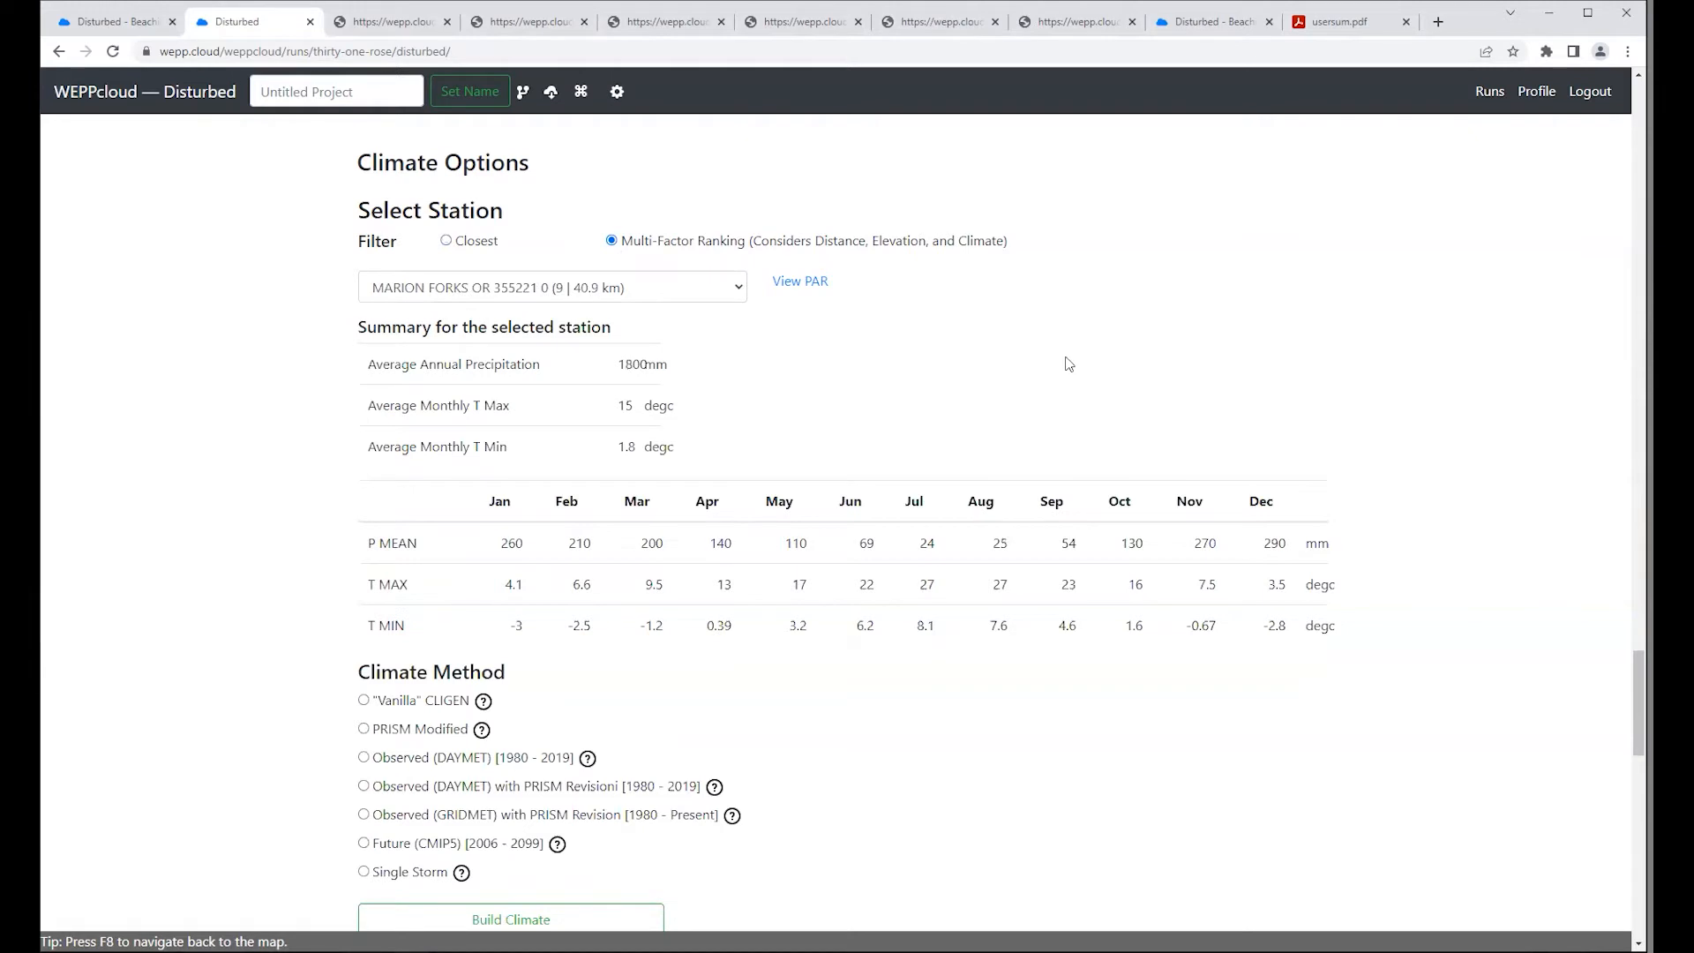
{"action": "left_click_drag", "start_coordinate": [620, 364], "coordinate": [649, 362]}
{"action": "left_click", "coordinate": [886, 389]}
{"action": "left_click", "coordinate": [742, 288]}
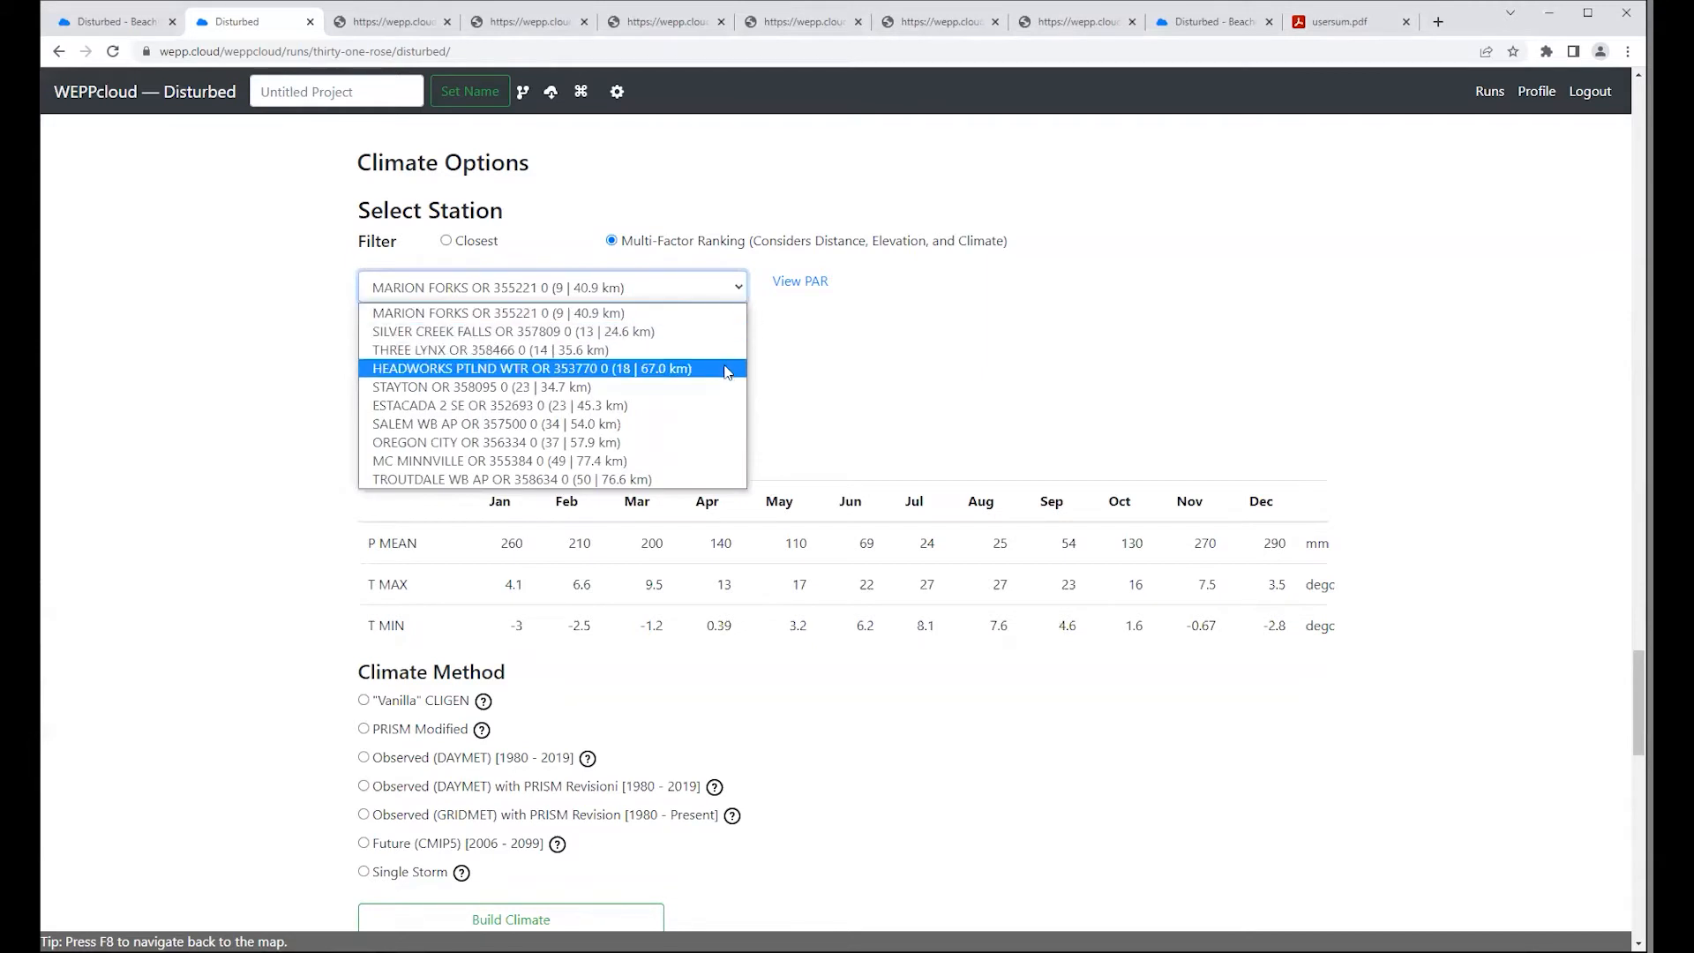
{"action": "left_click", "coordinate": [811, 354]}
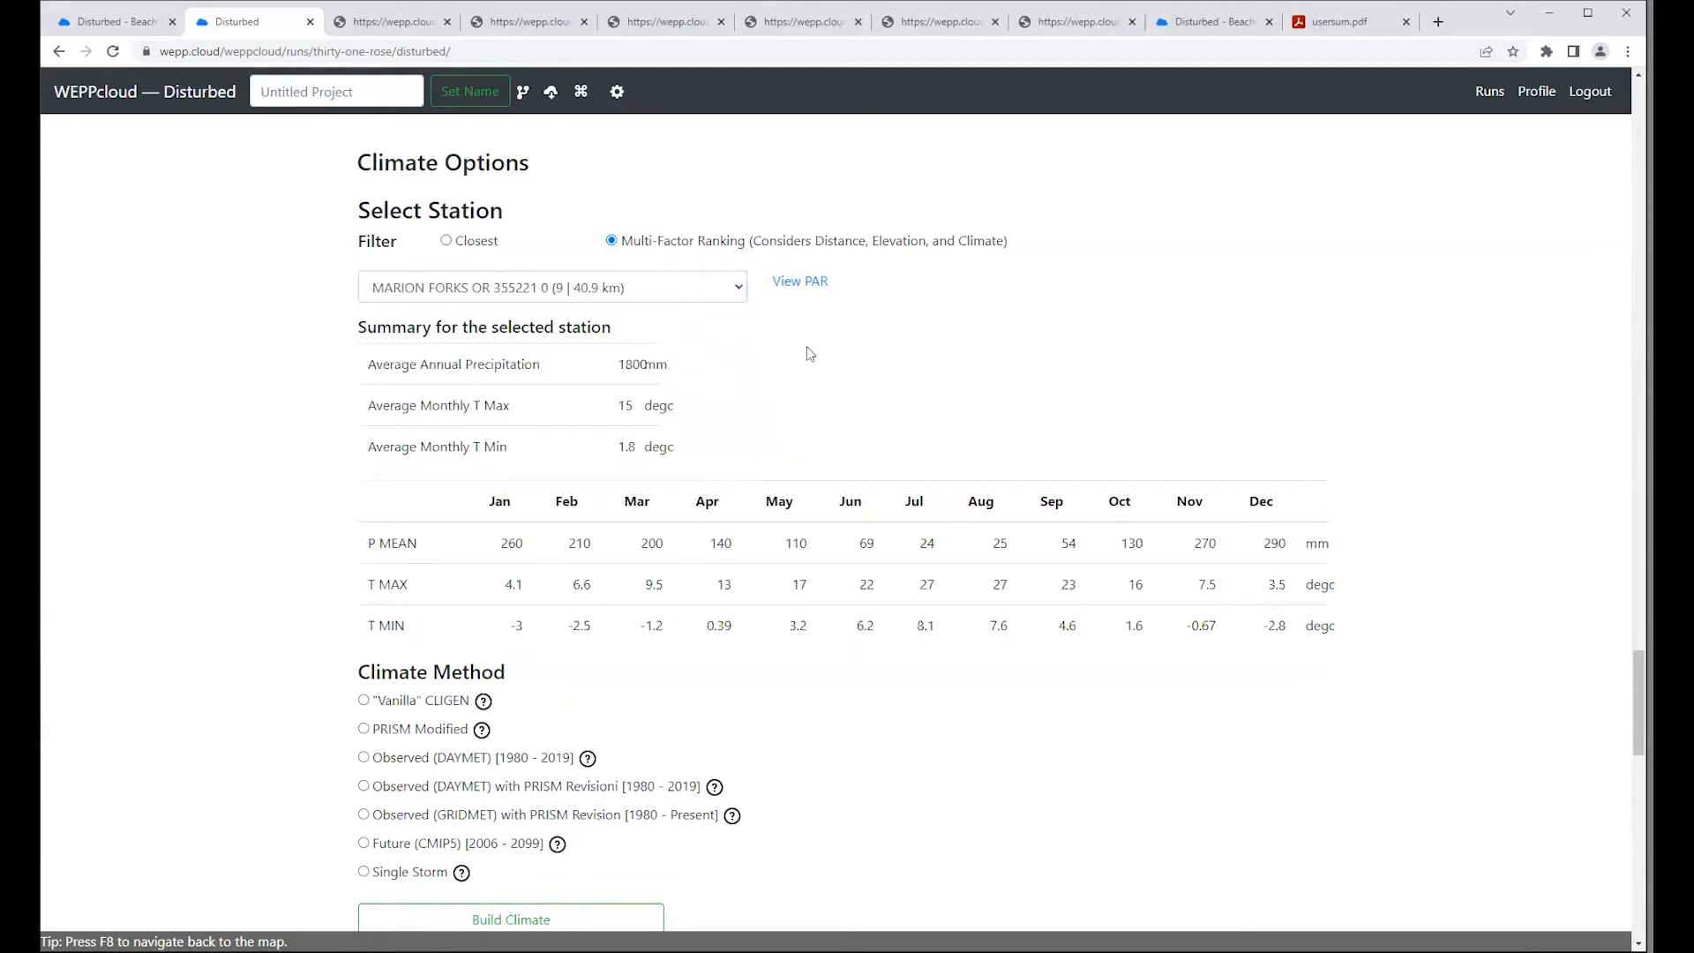
{"action": "left_click", "coordinate": [448, 242]}
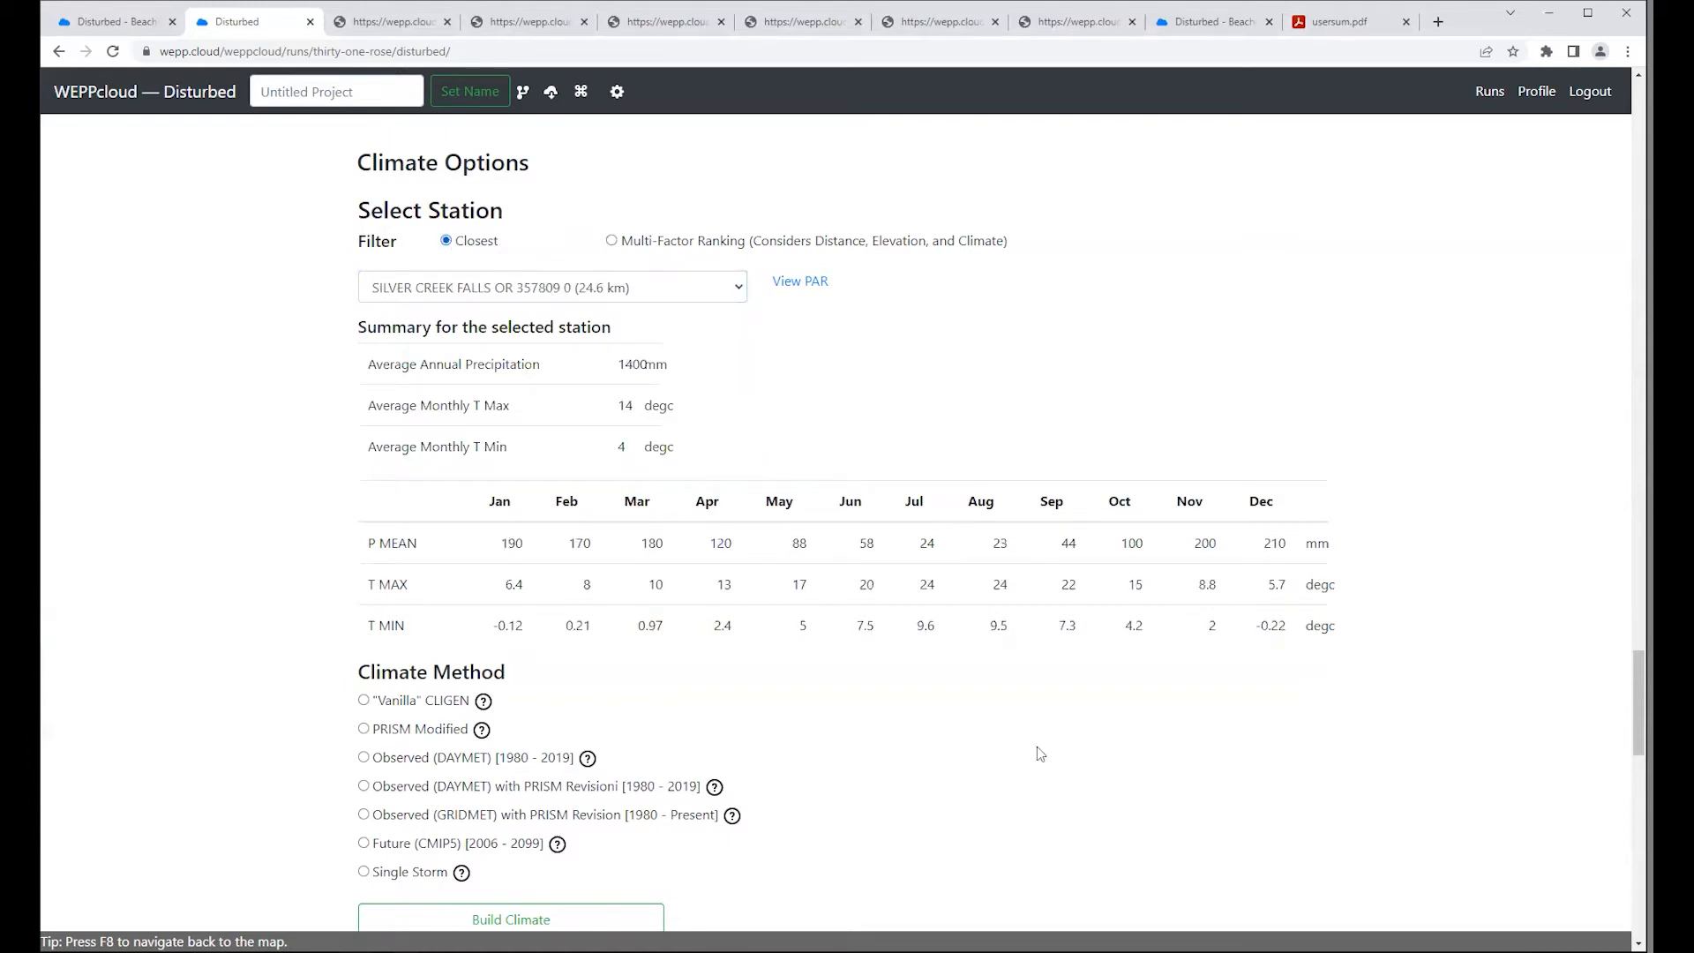
Step: Try "Vanilla" CLIGEN as the climate method to see its stochastic generation settings
{"action": "scroll", "coordinate": [1035, 747], "scroll_direction": "down", "scroll_amount": 3}
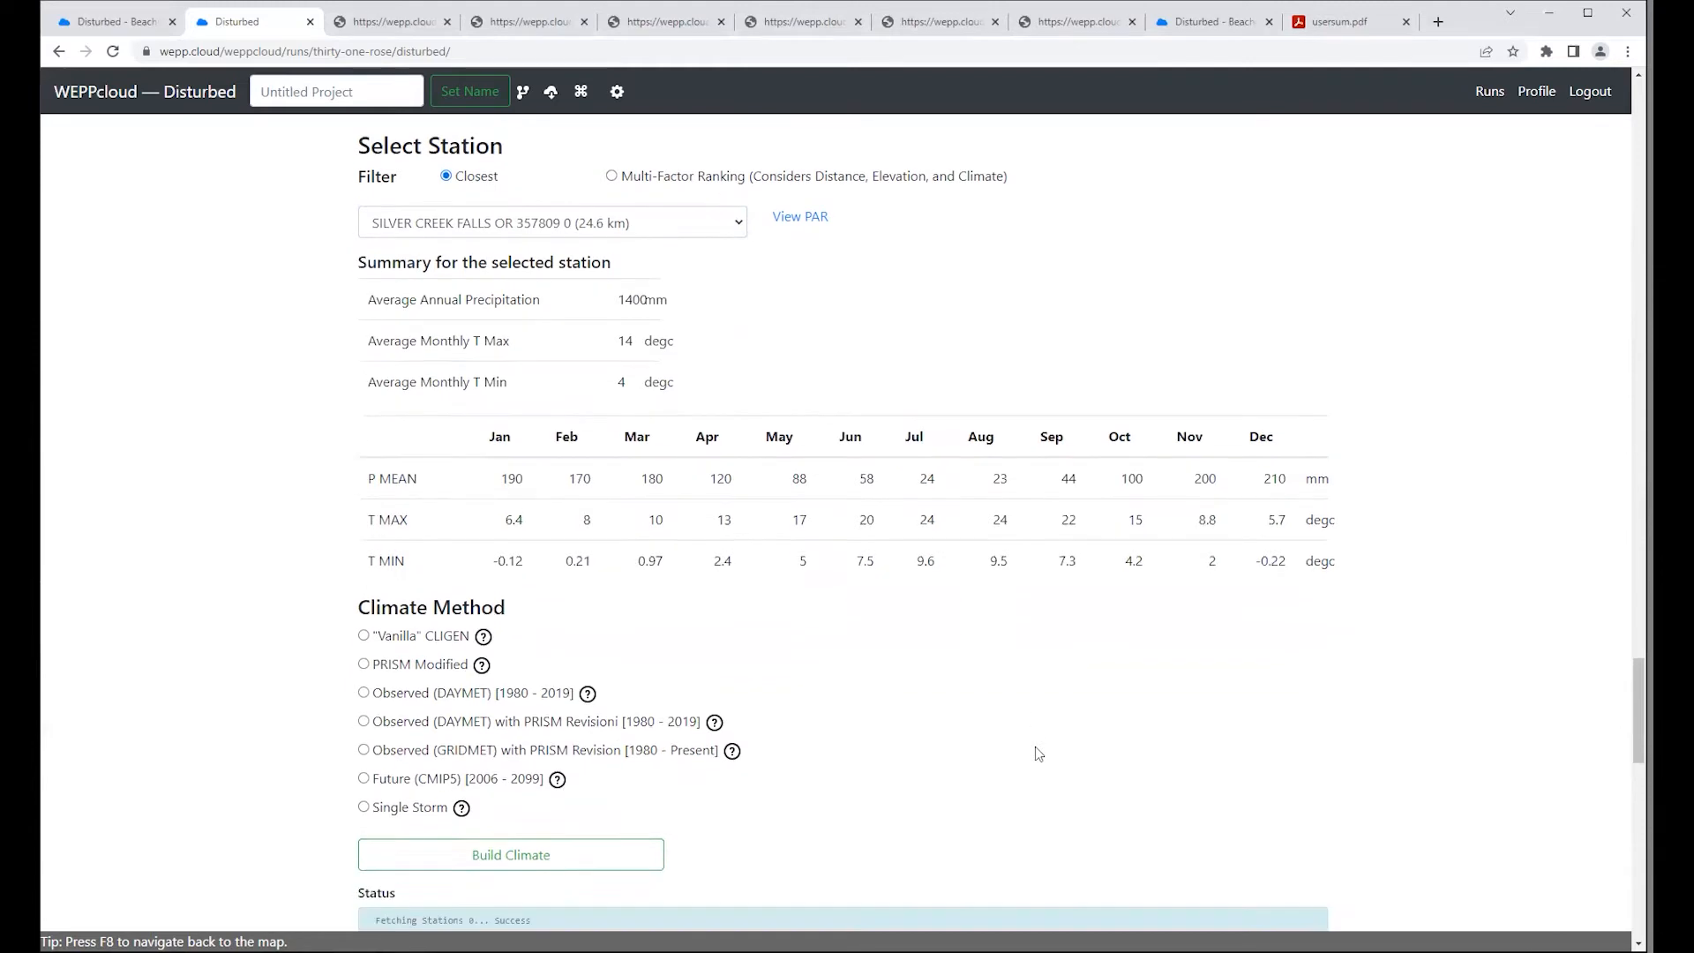
{"action": "left_click_drag", "start_coordinate": [360, 421], "coordinate": [528, 427]}
{"action": "left_click", "coordinate": [535, 432]}
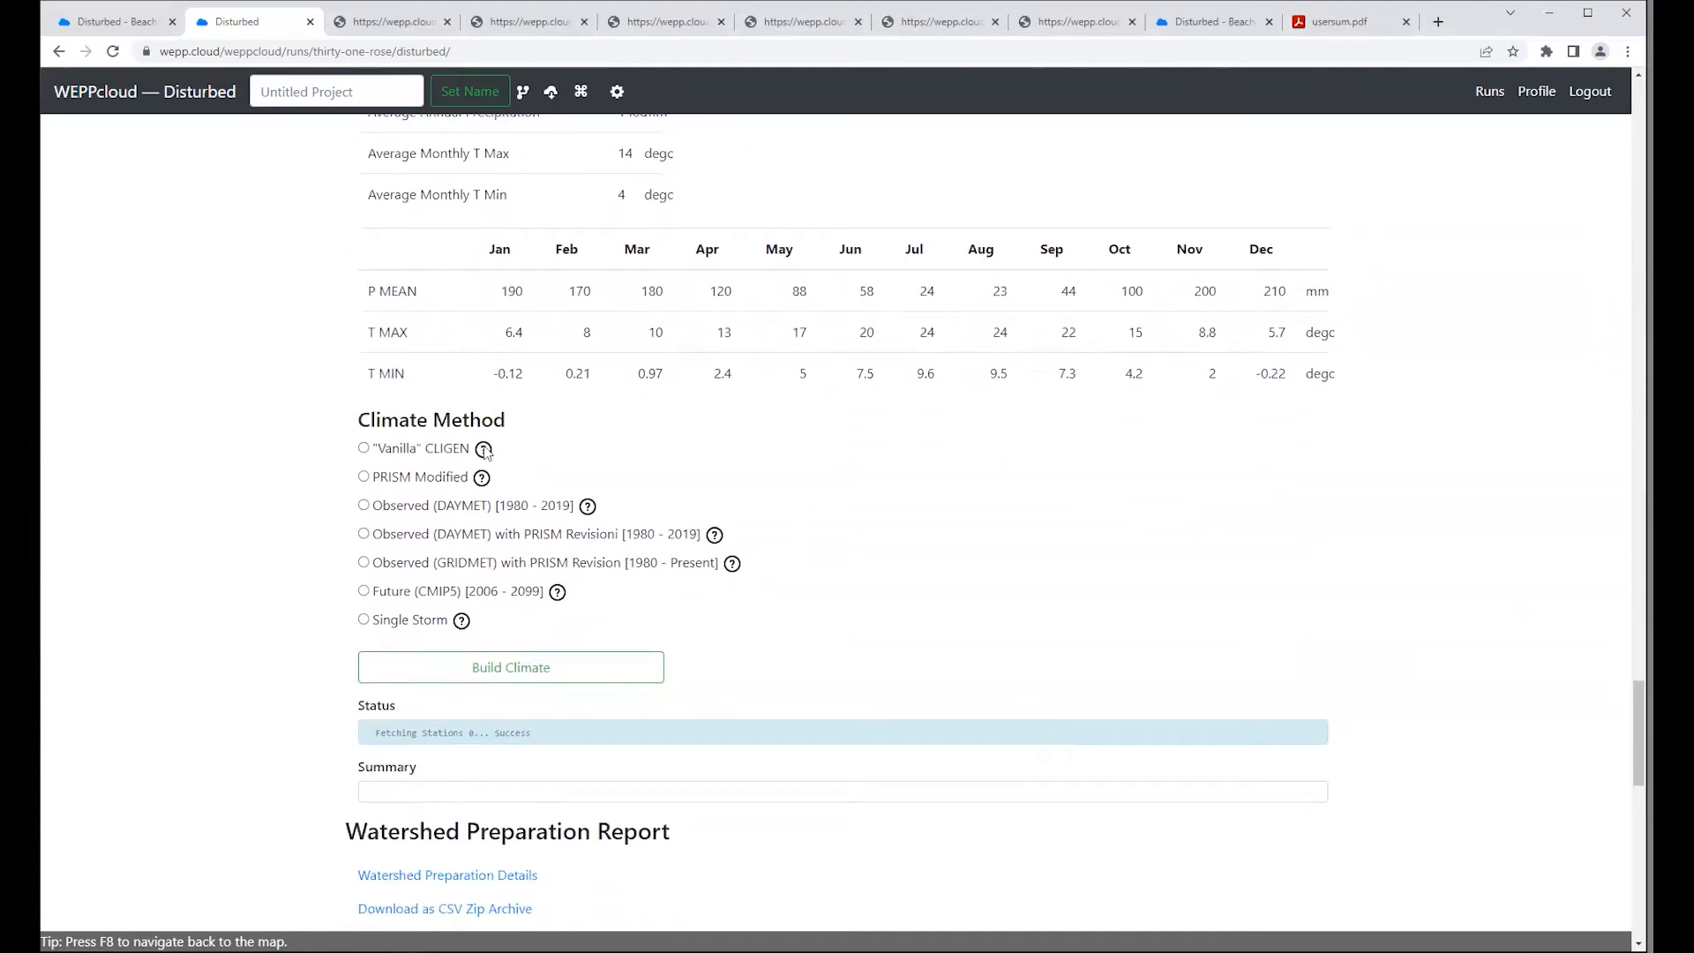
{"action": "left_click", "coordinate": [364, 449]}
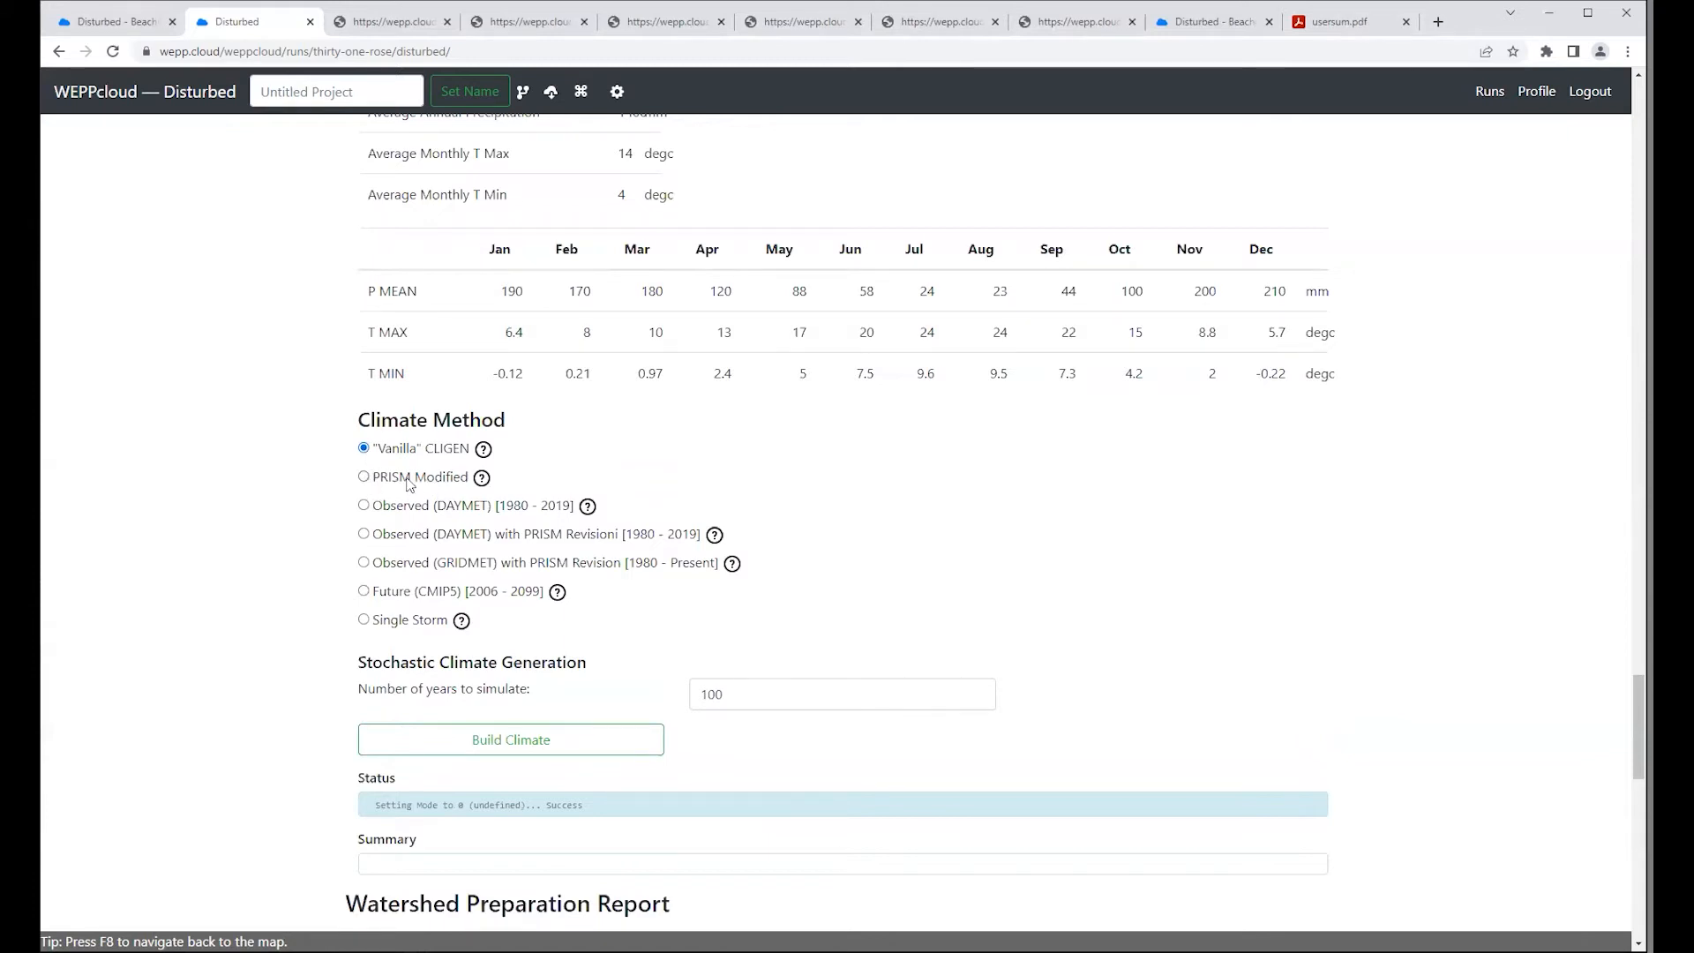
Step: Try the PRISM Modified climate method, switching its spatial mode to Multiple Climates and back to Single Climate
{"action": "left_click", "coordinate": [363, 477]}
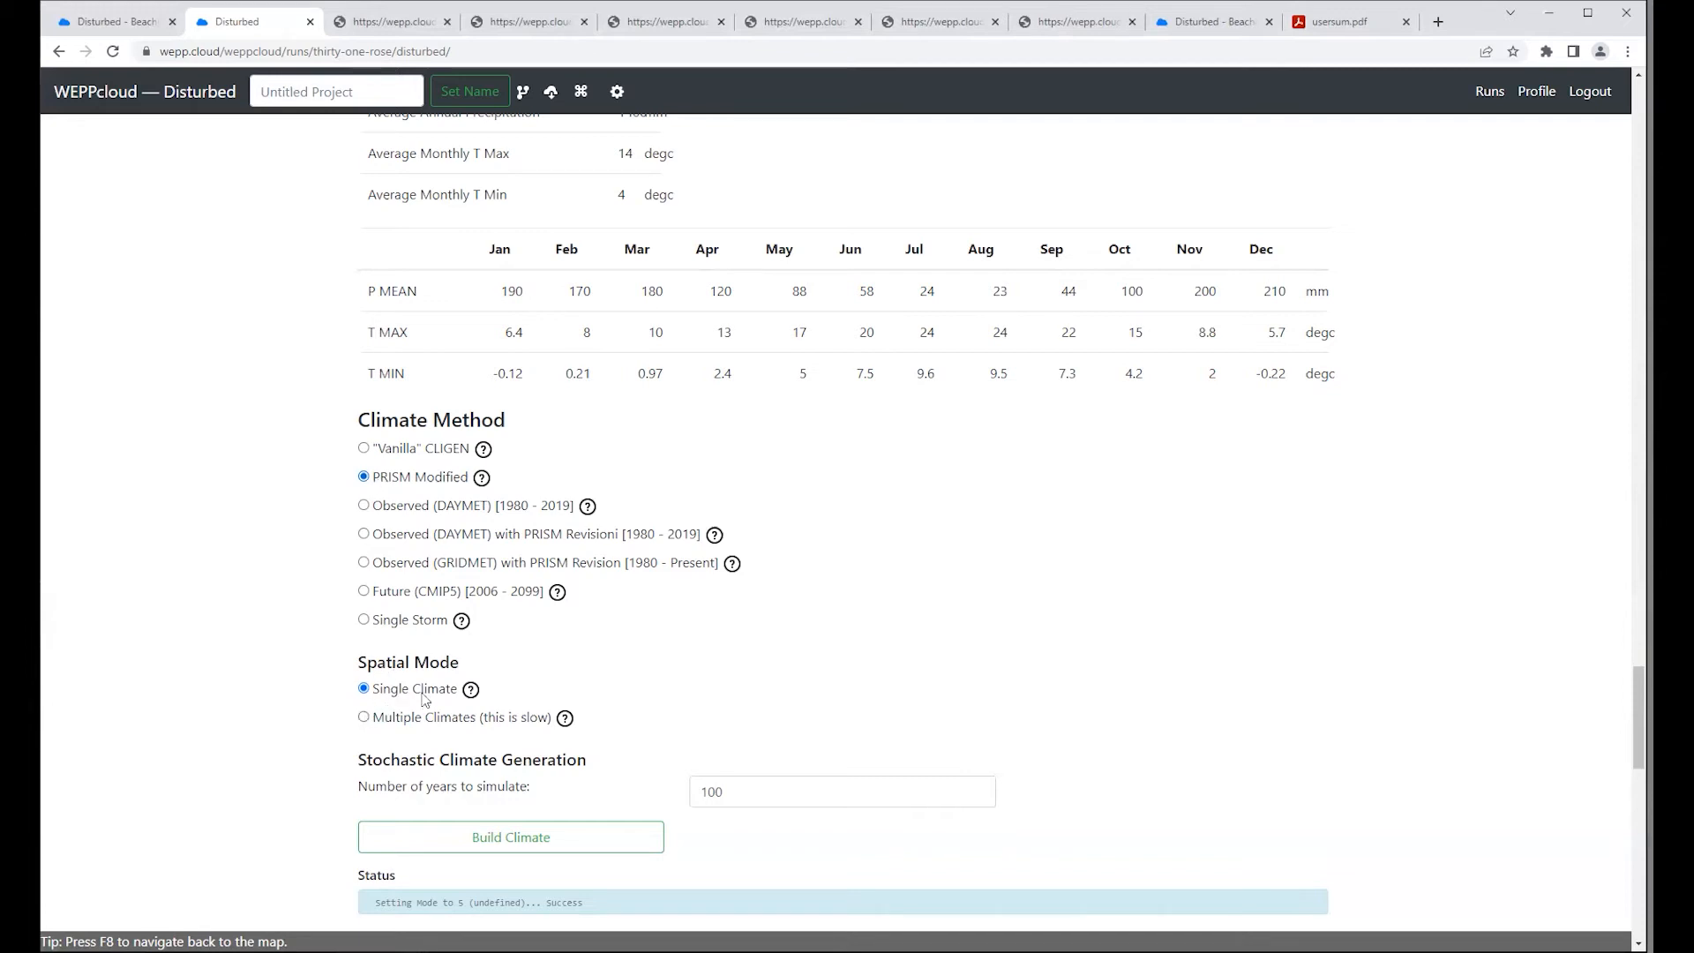
{"action": "left_click", "coordinate": [364, 719]}
{"action": "left_click", "coordinate": [364, 691]}
Step: Try the Observed DAYMET, DAYMET with PRISM, GRIDMET with PRISM and Future (CMIP5) climate methods in turn to compare their settings
{"action": "left_click", "coordinate": [365, 507]}
{"action": "scroll", "coordinate": [289, 633], "scroll_direction": "down", "scroll_amount": 1}
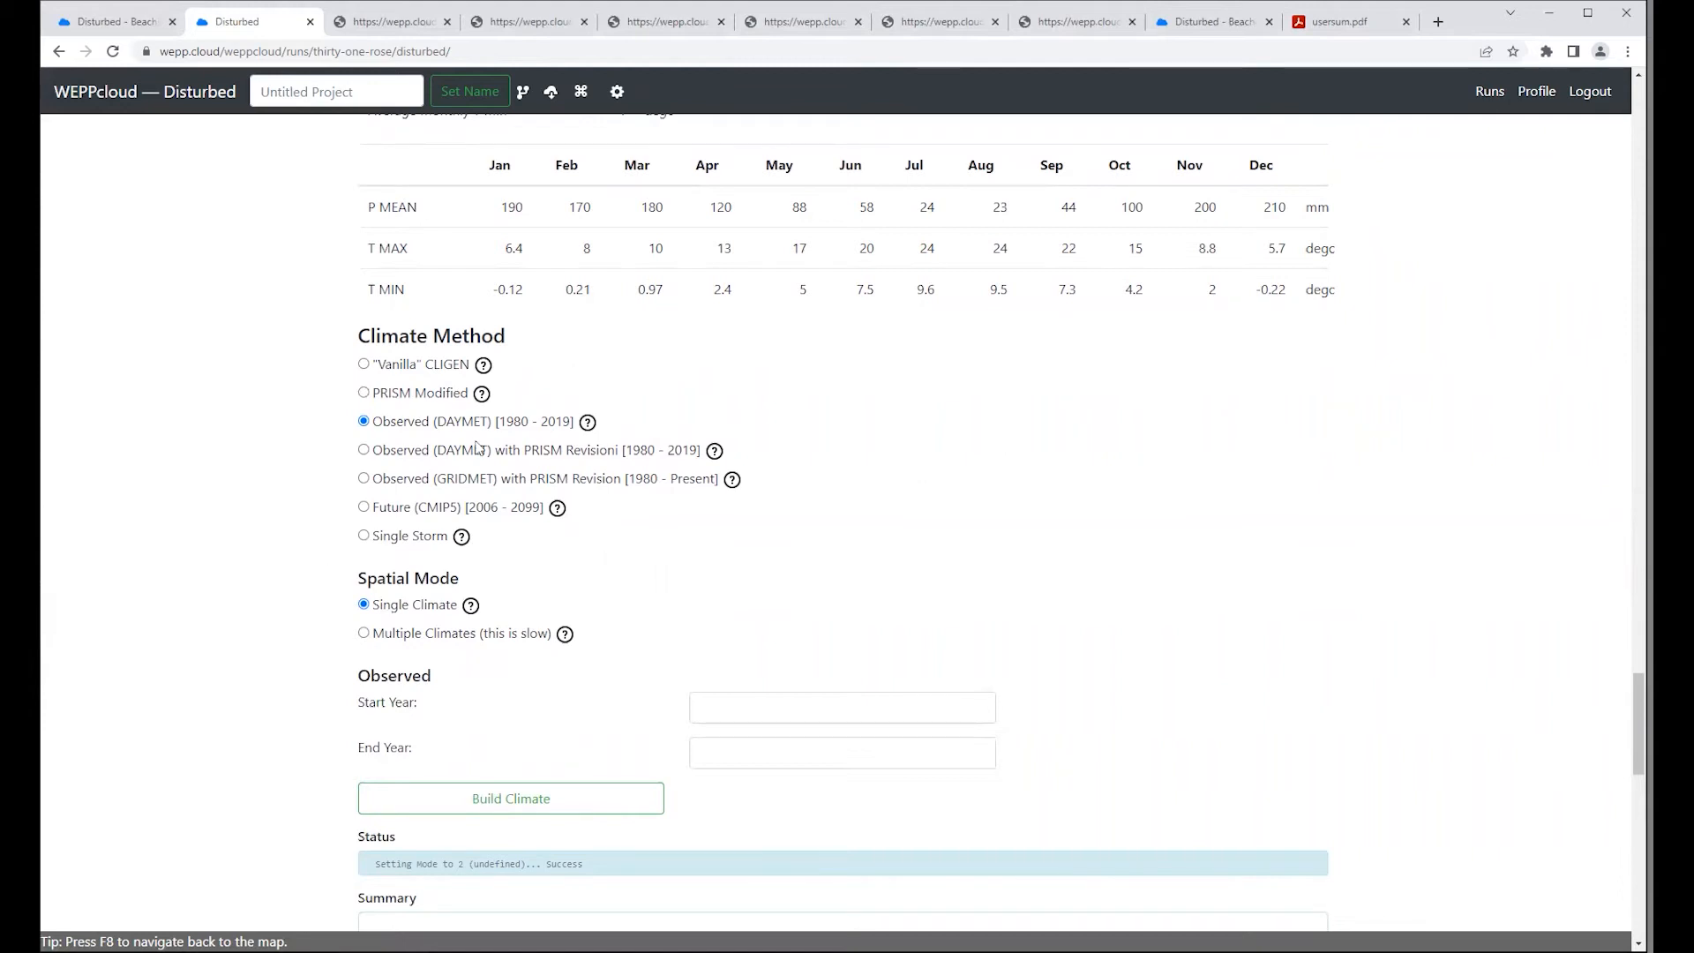
{"action": "left_click", "coordinate": [363, 452]}
{"action": "left_click", "coordinate": [363, 480]}
{"action": "left_click", "coordinate": [756, 706]}
{"action": "left_click", "coordinate": [764, 631]}
{"action": "left_click", "coordinate": [364, 507]}
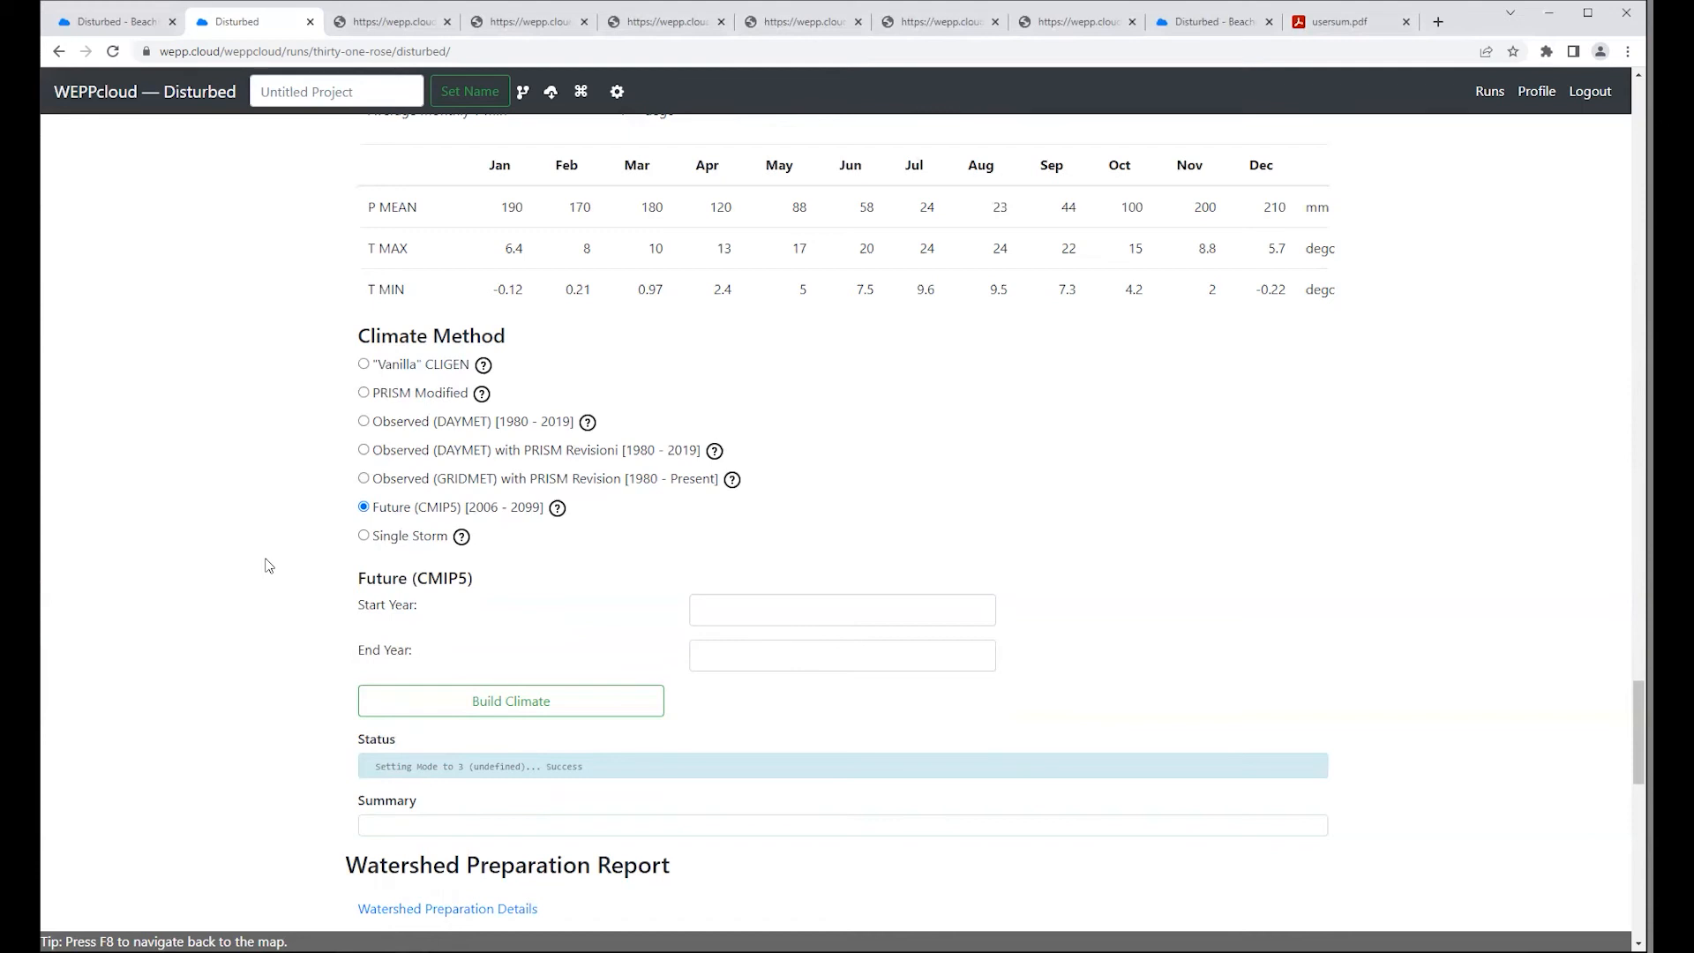
Step: Try the Single Storm climate method and go through its date, amount, duration, time-to-peak and maximum-intensity fields
{"action": "left_click", "coordinate": [363, 536]}
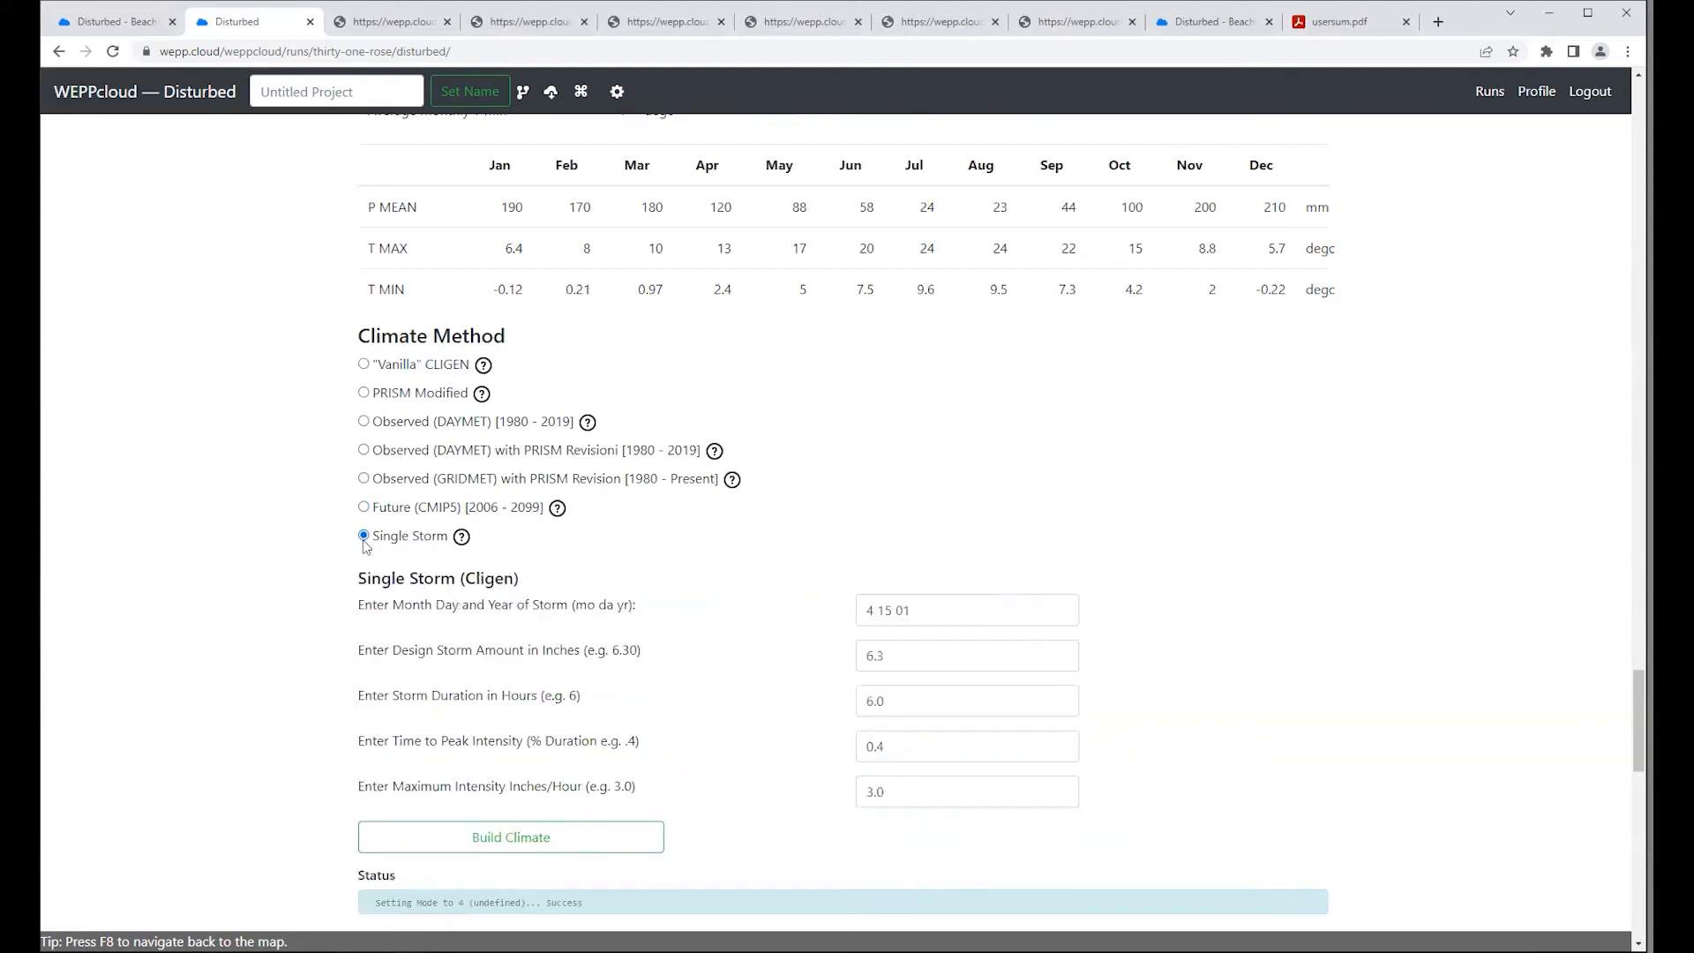
{"action": "scroll", "coordinate": [324, 577], "scroll_direction": "down", "scroll_amount": 2}
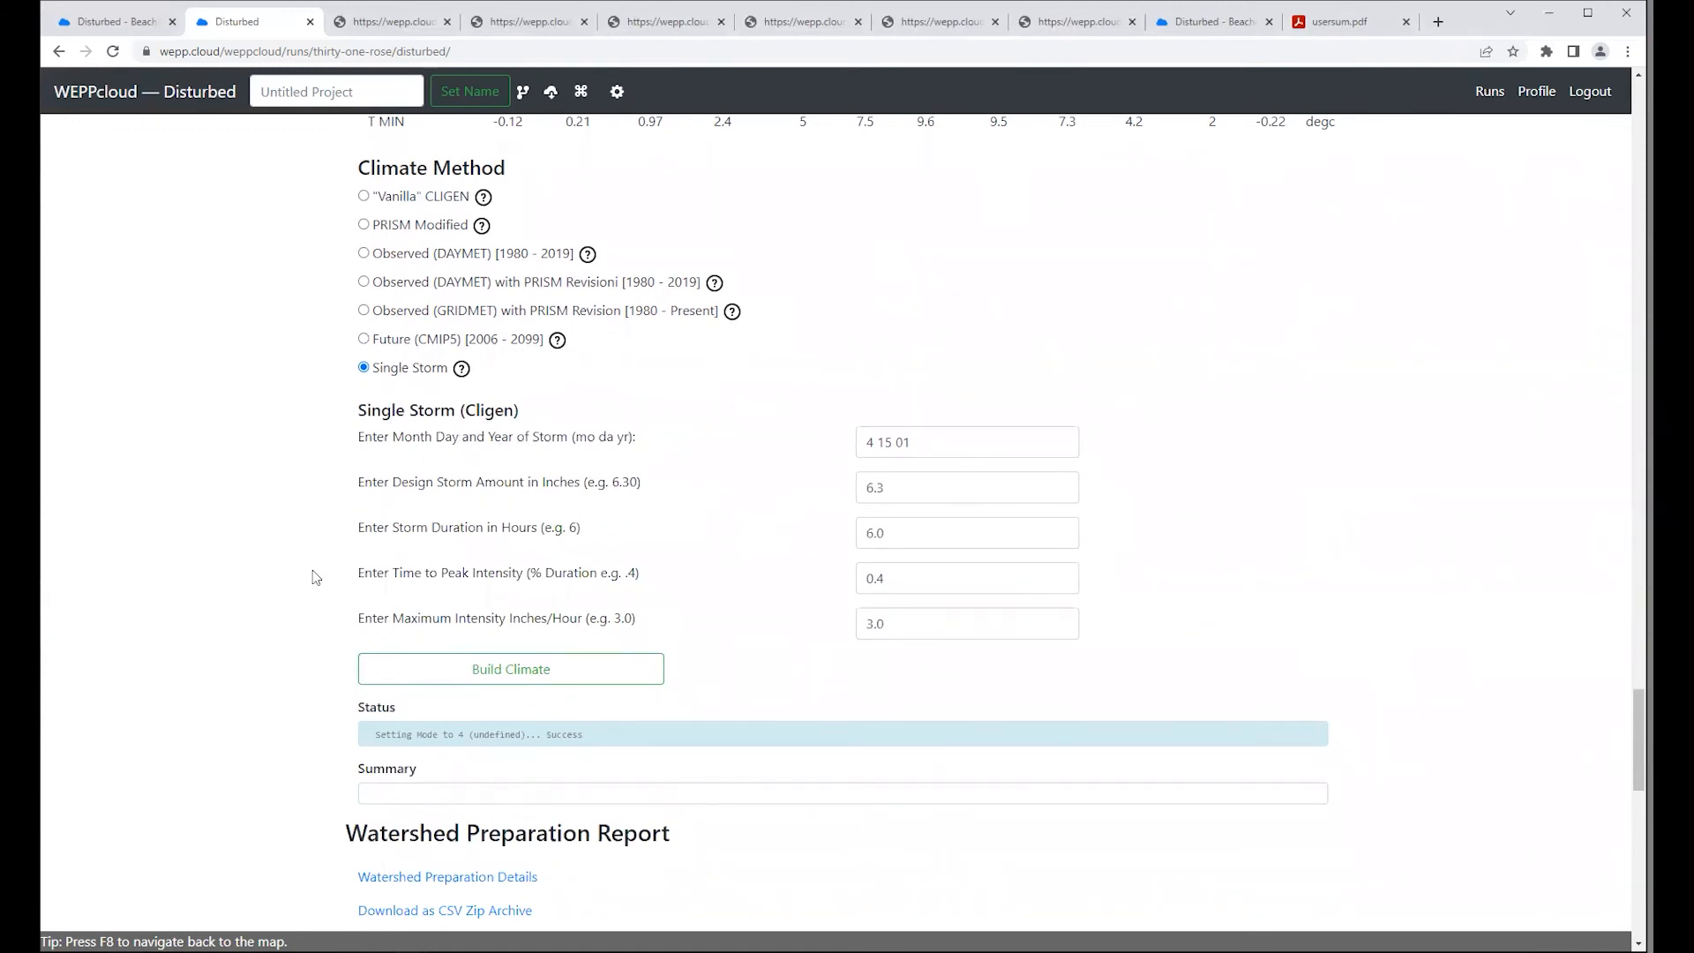
{"action": "left_click", "coordinate": [920, 441]}
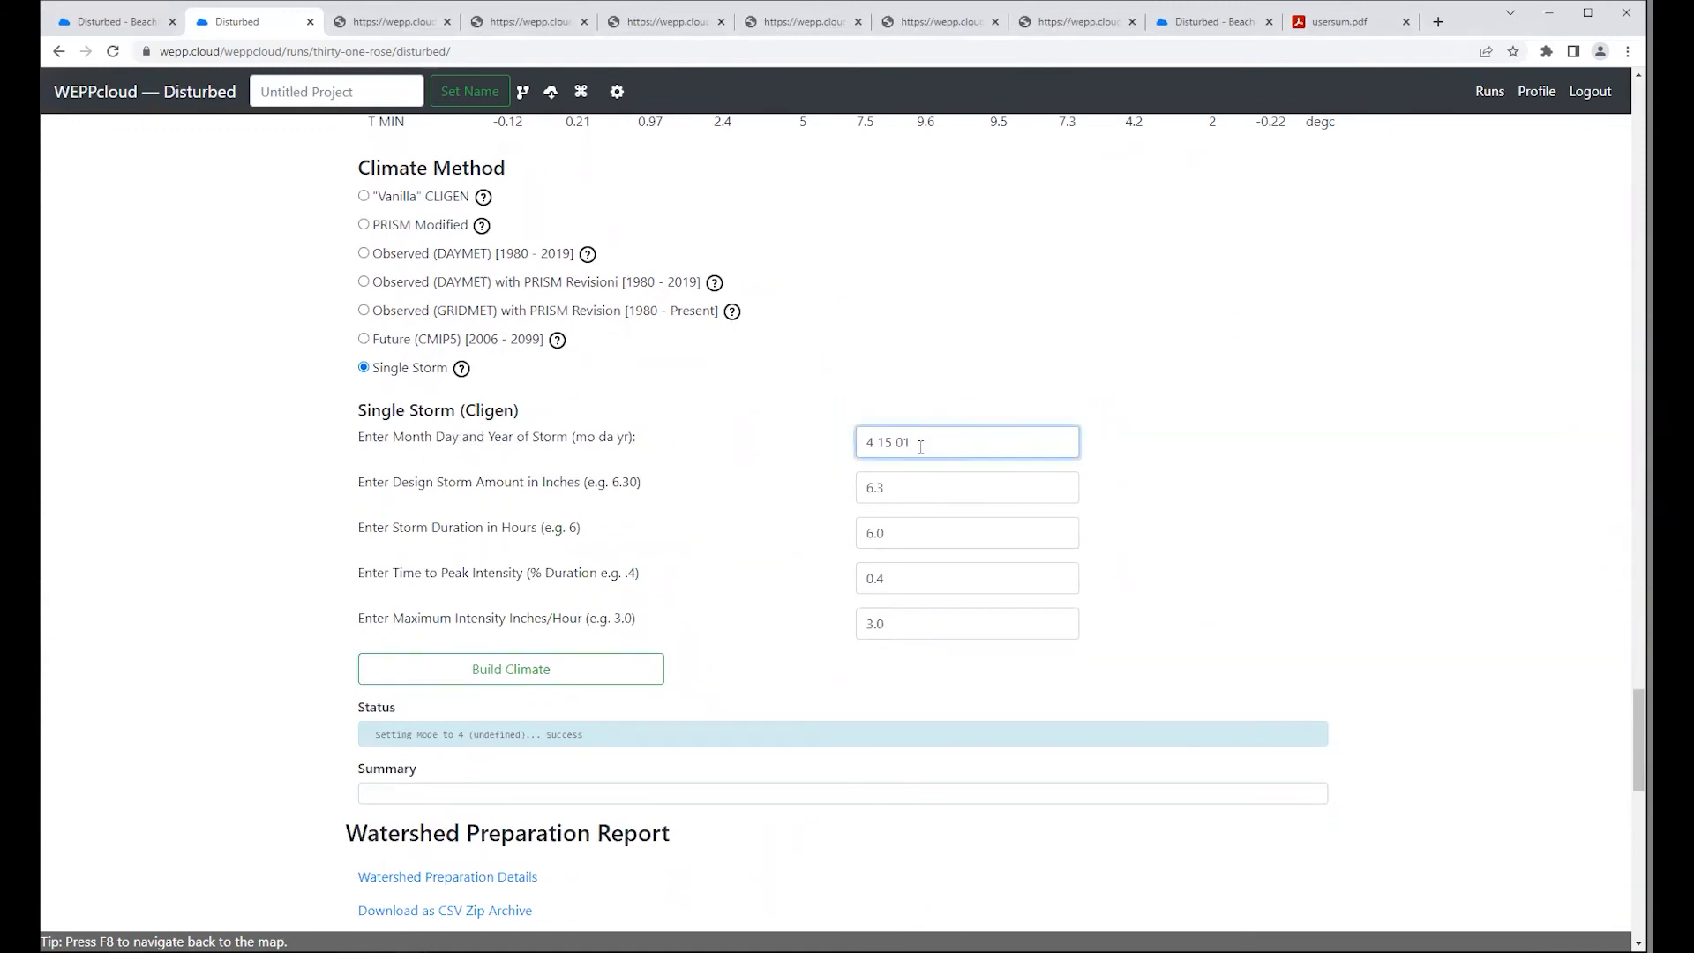
{"action": "left_click", "coordinate": [916, 489]}
{"action": "left_click", "coordinate": [914, 530]}
{"action": "left_click", "coordinate": [914, 582]}
{"action": "left_click", "coordinate": [914, 621]}
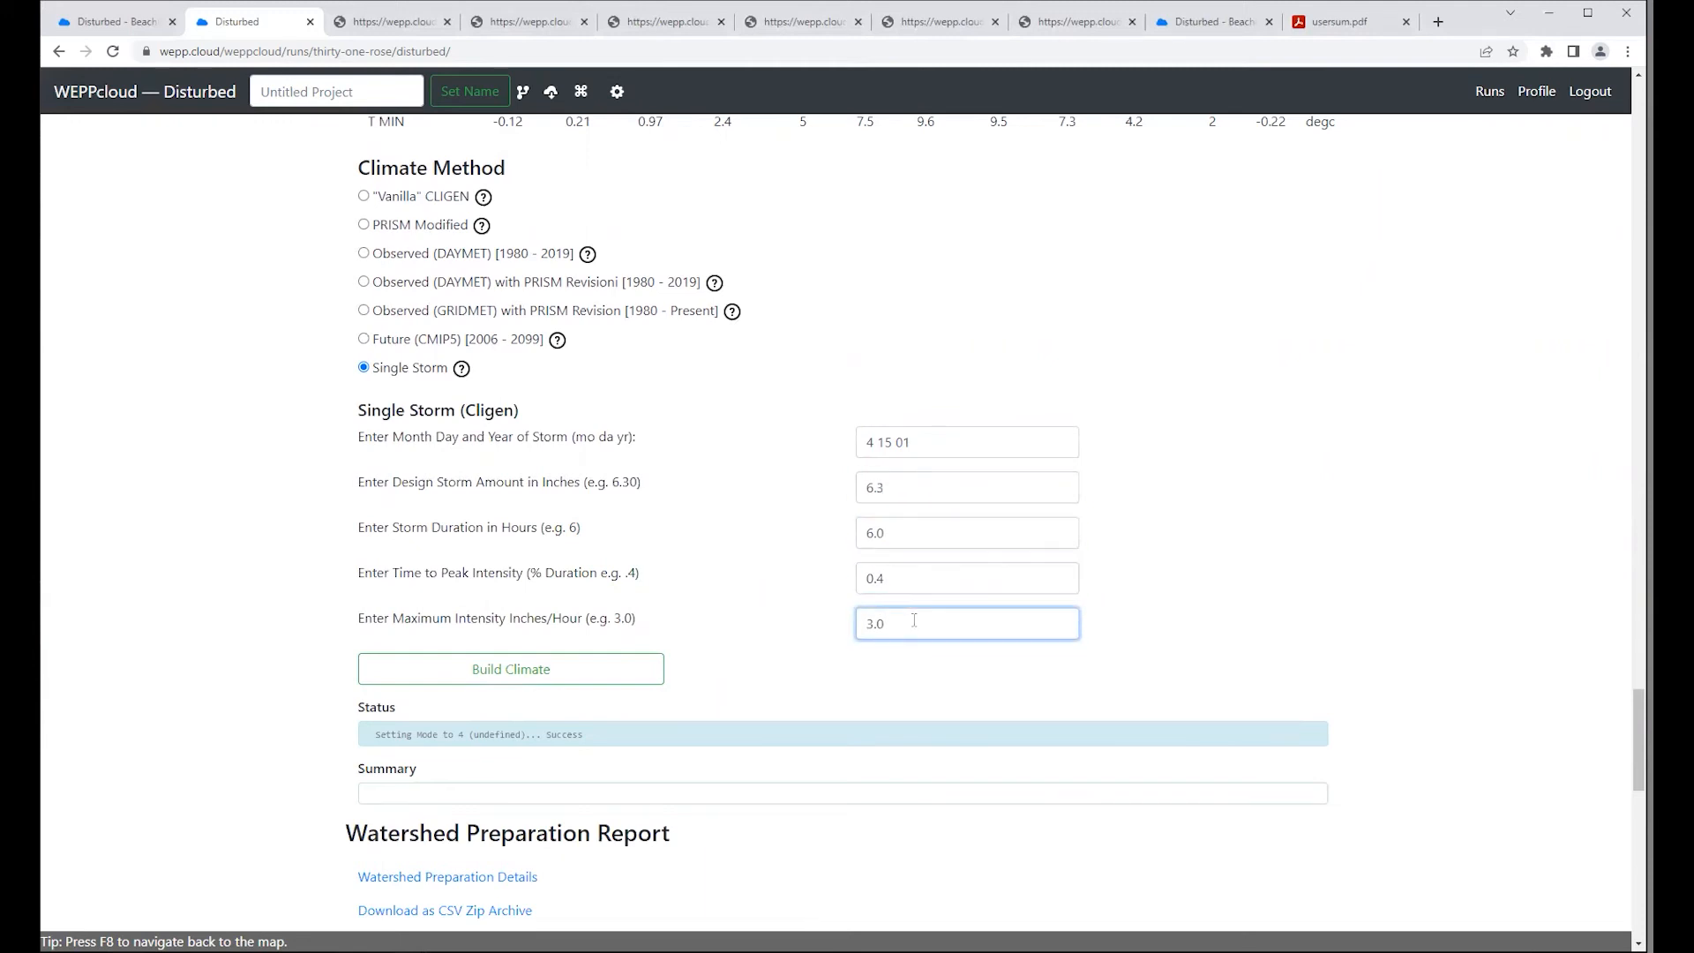
{"action": "left_click", "coordinate": [931, 668]}
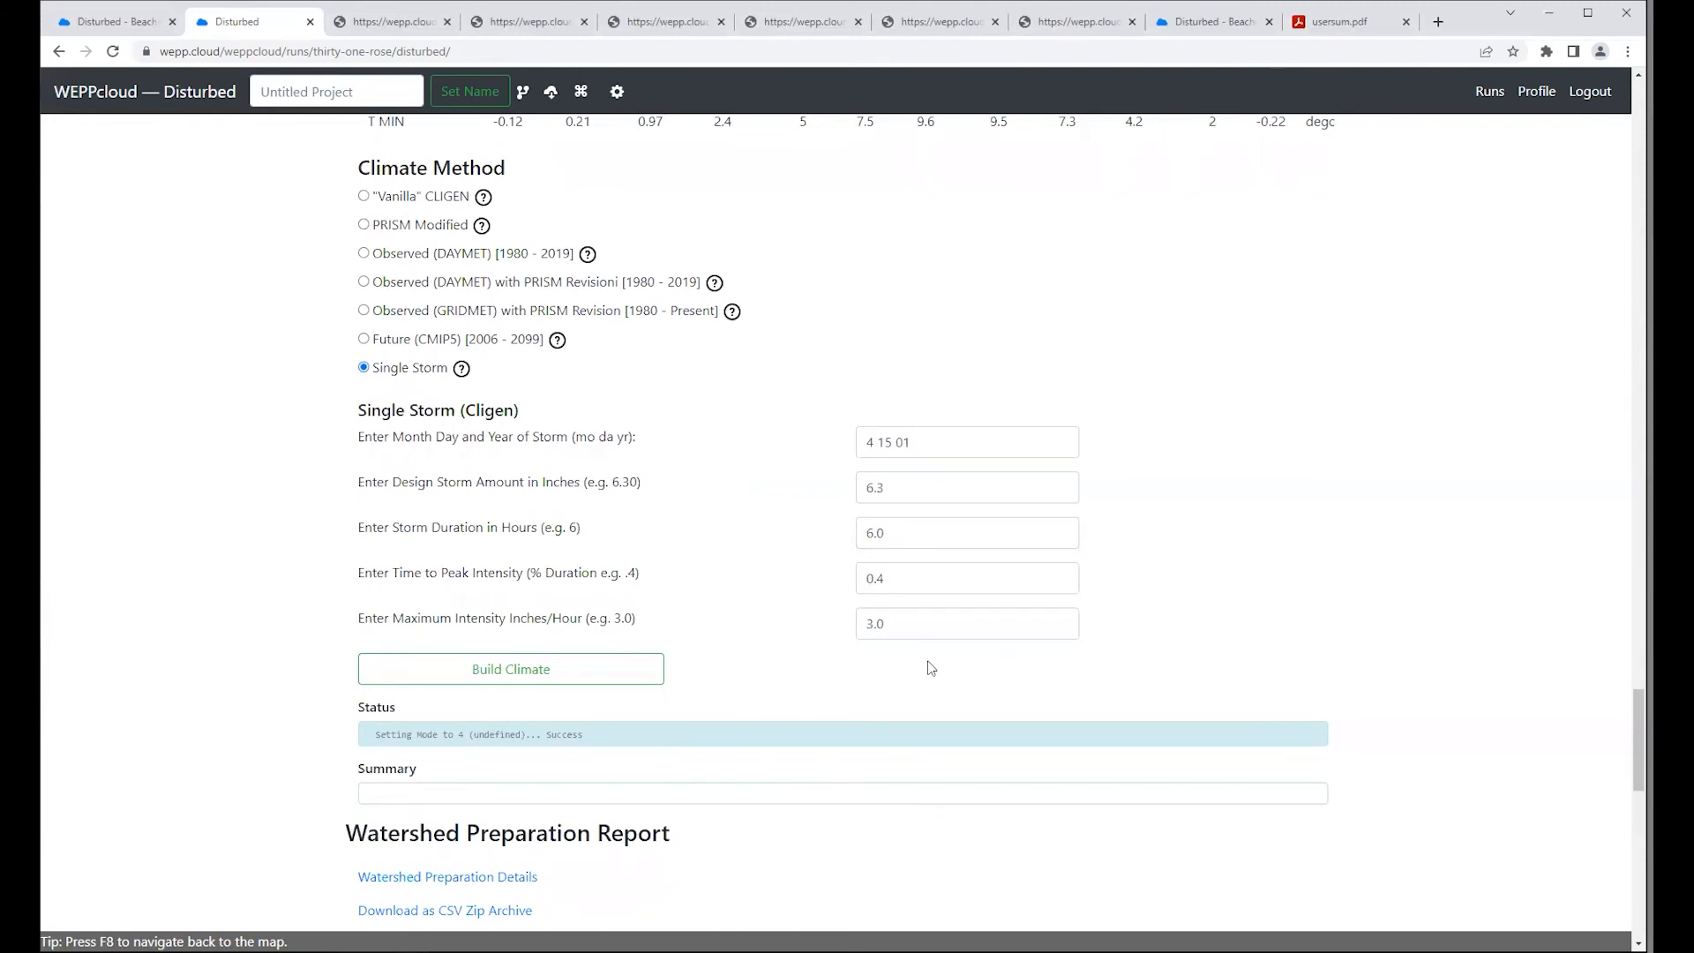
Step: Examine the Initial Soil Saturation setting for single storm climates under Soil Options
{"action": "scroll", "coordinate": [931, 668], "scroll_direction": "up", "scroll_amount": 15}
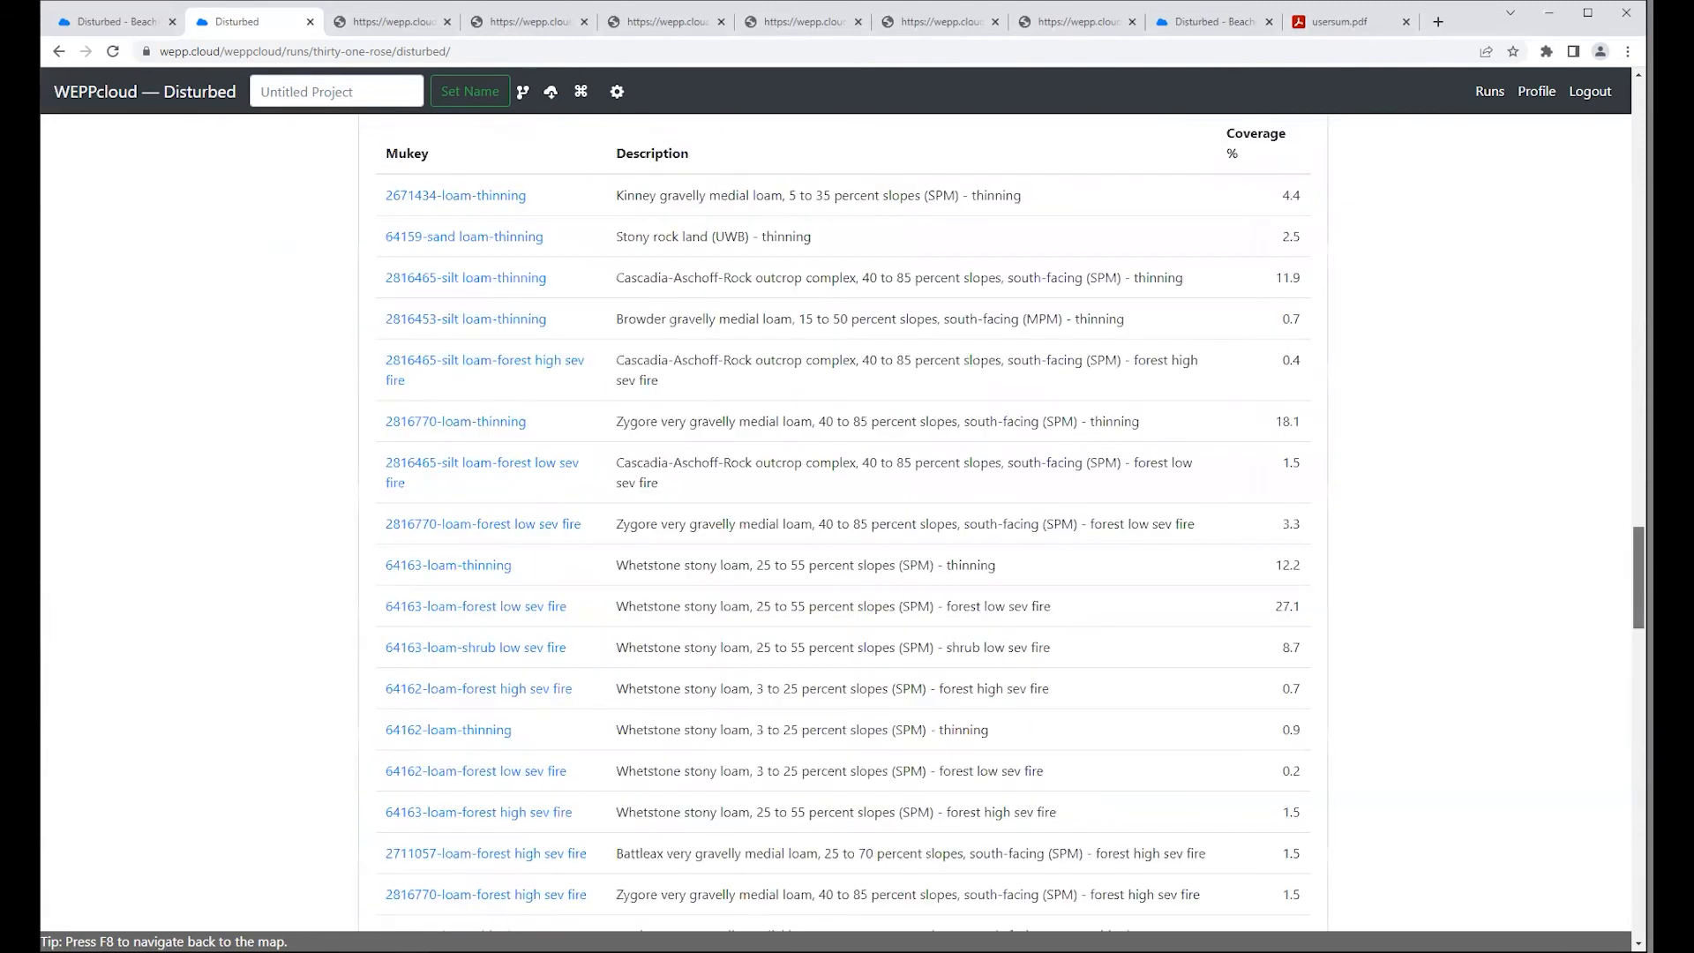
{"action": "scroll", "coordinate": [843, 521], "scroll_direction": "up", "scroll_amount": 15}
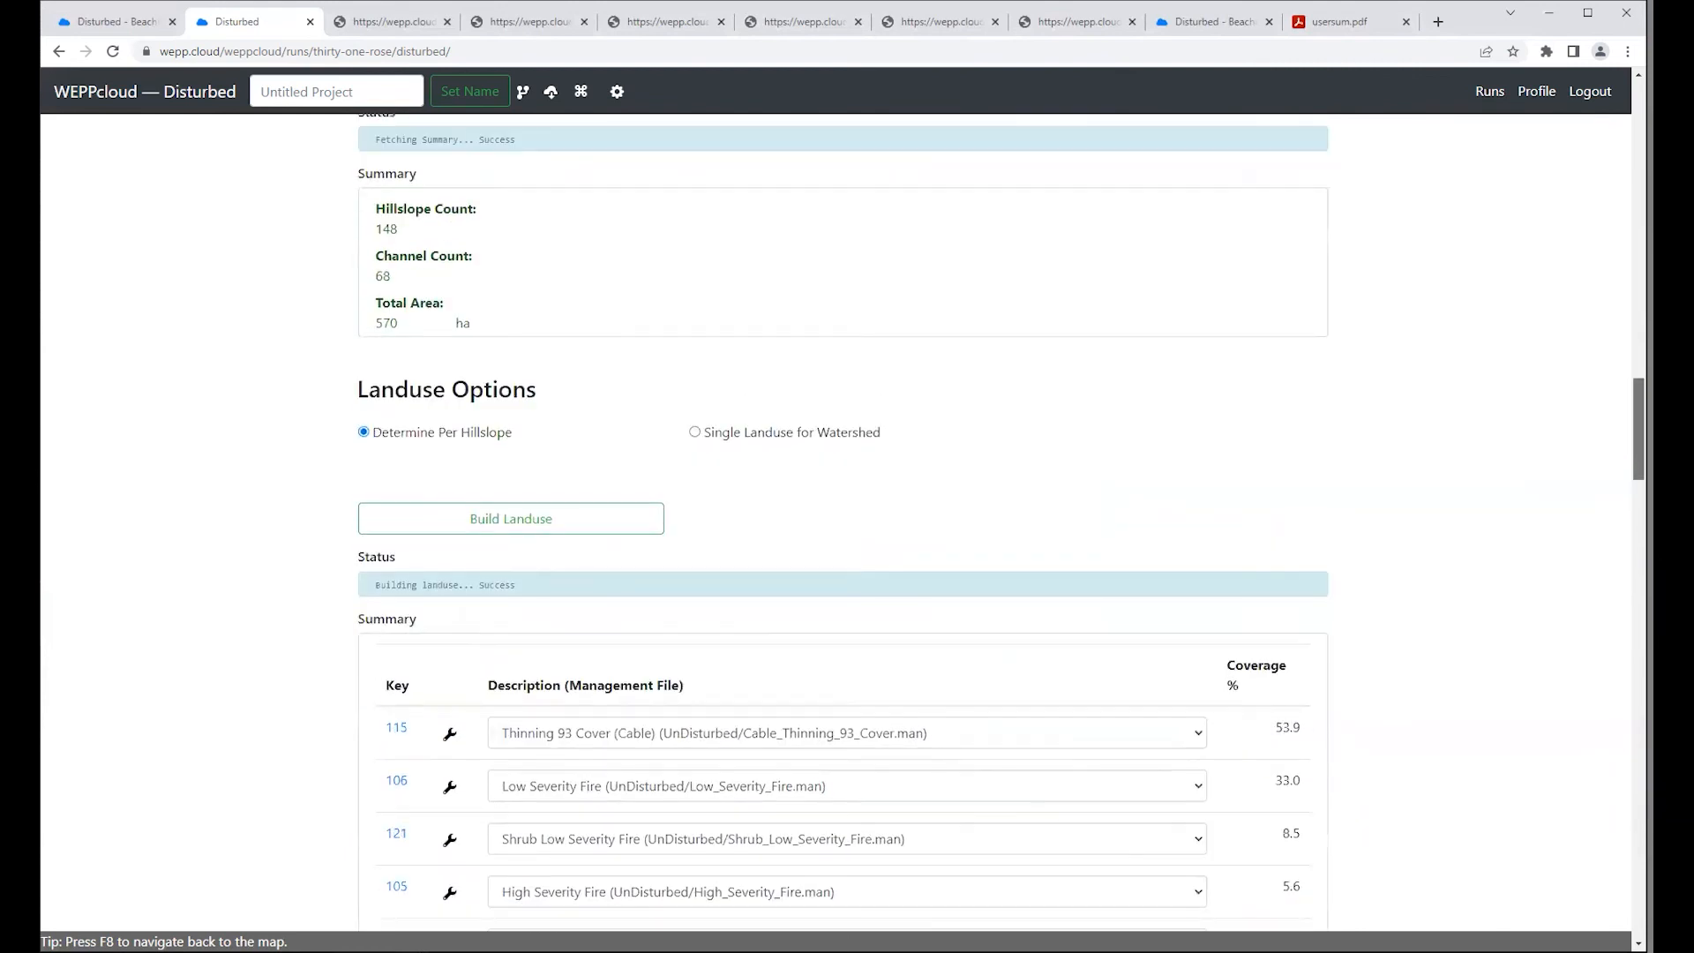
{"action": "scroll", "coordinate": [843, 521], "scroll_direction": "down", "scroll_amount": 4}
{"action": "scroll", "coordinate": [882, 446], "scroll_direction": "down", "scroll_amount": 6}
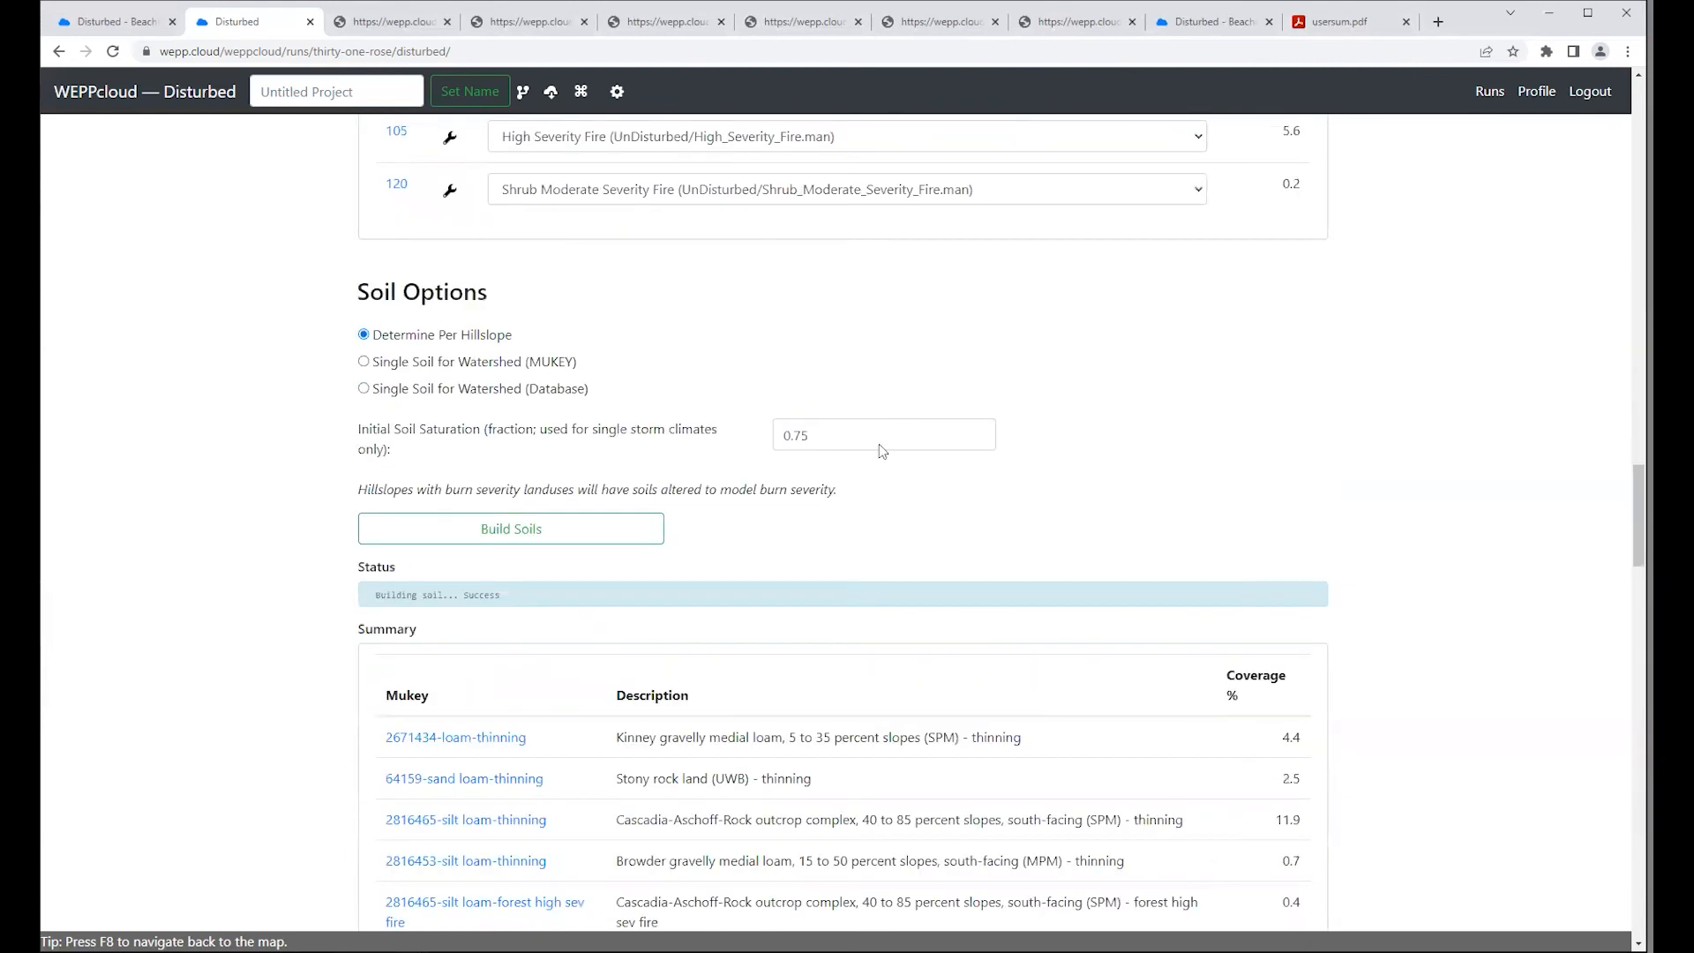
{"action": "left_click_drag", "start_coordinate": [360, 429], "coordinate": [403, 458]}
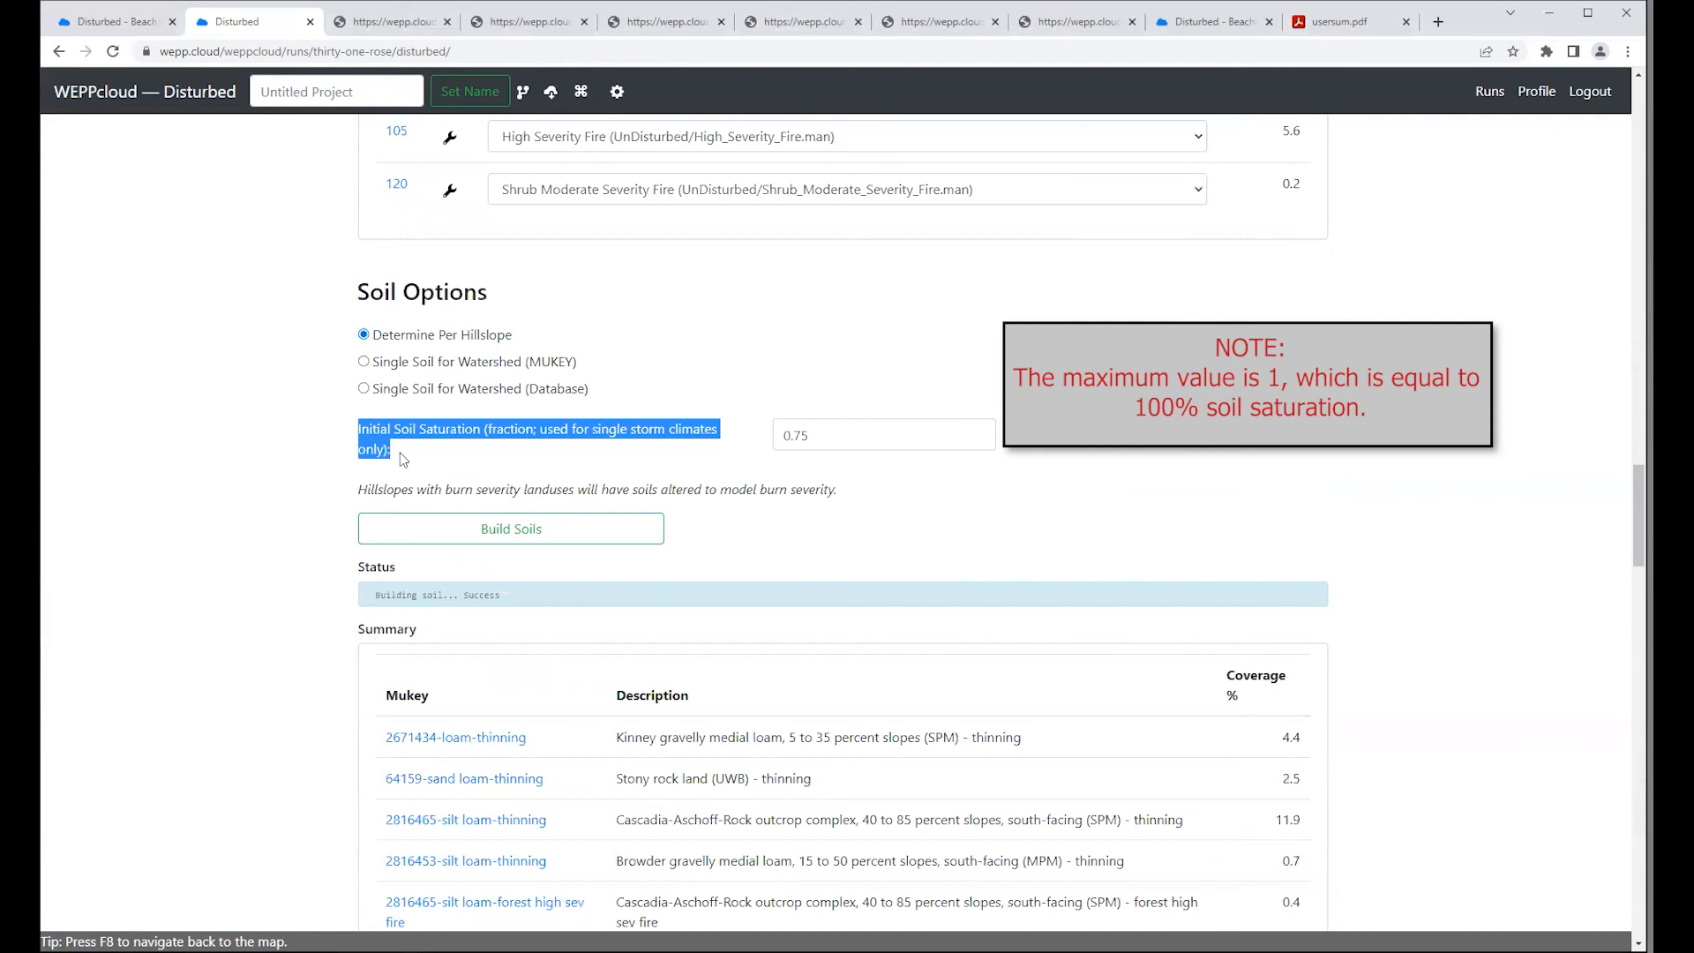
{"action": "left_click", "coordinate": [838, 433]}
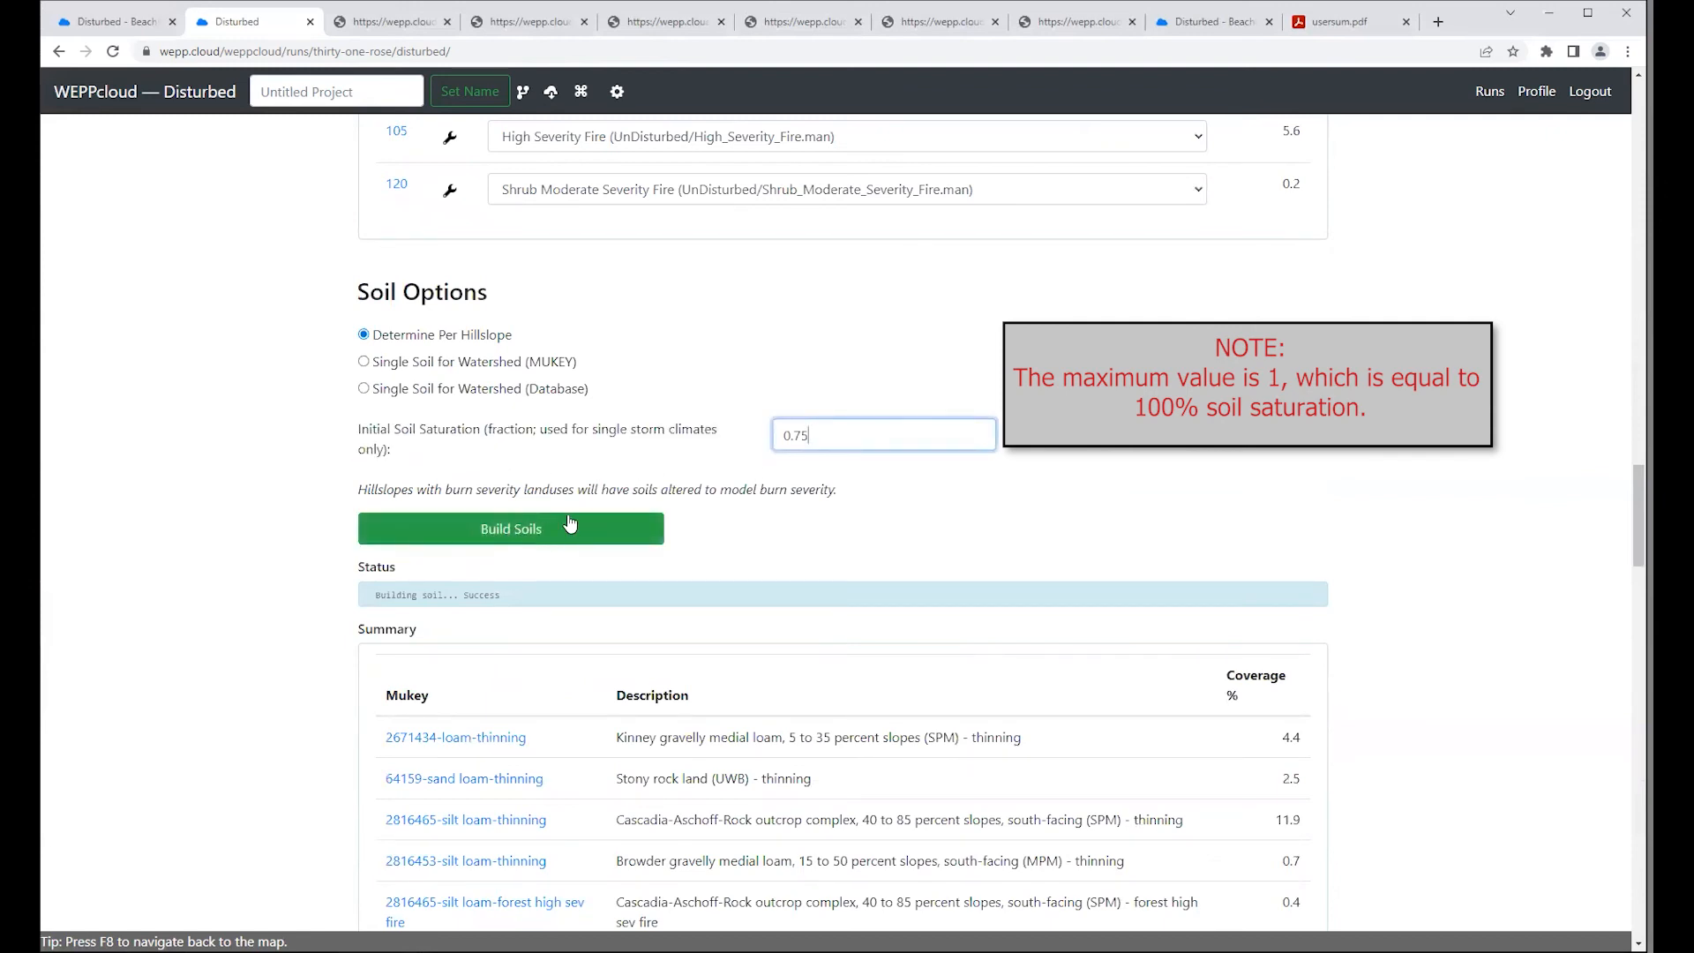
{"action": "left_click", "coordinate": [982, 511]}
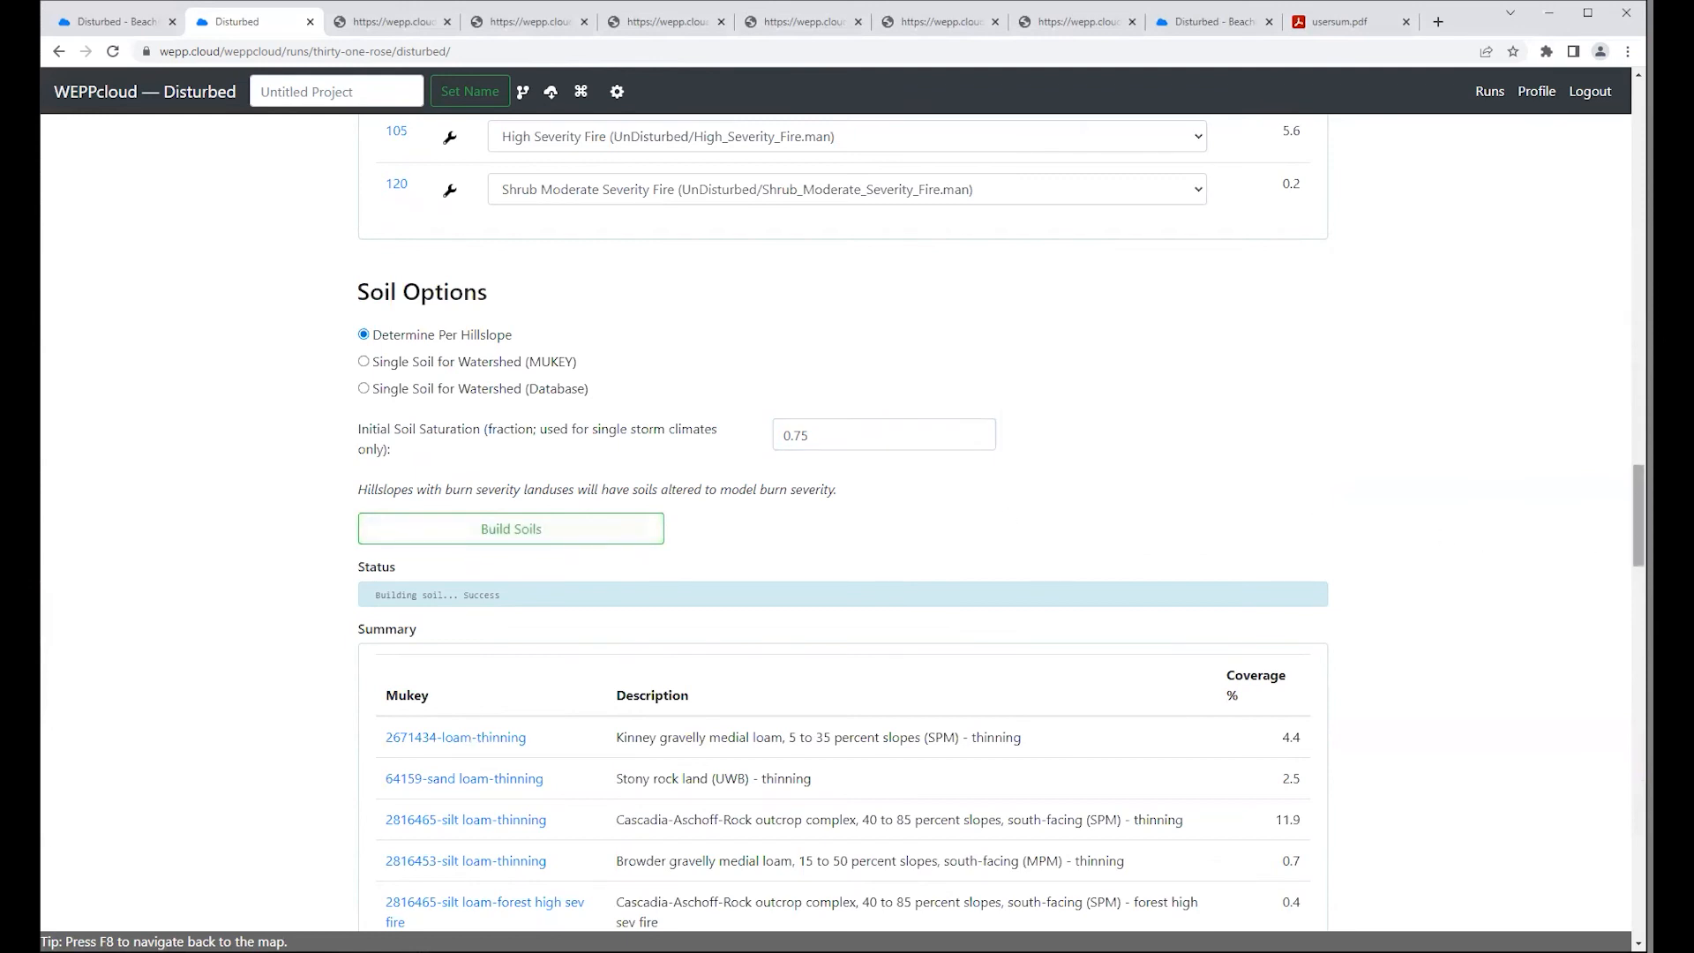
Step: Go back to the Climate Options and choose "Vanilla" CLIGEN as the climate method
{"action": "scroll", "coordinate": [842, 530], "scroll_direction": "down", "scroll_amount": 12}
{"action": "scroll", "coordinate": [843, 529], "scroll_direction": "down", "scroll_amount": 7}
{"action": "scroll", "coordinate": [843, 530], "scroll_direction": "down", "scroll_amount": 1}
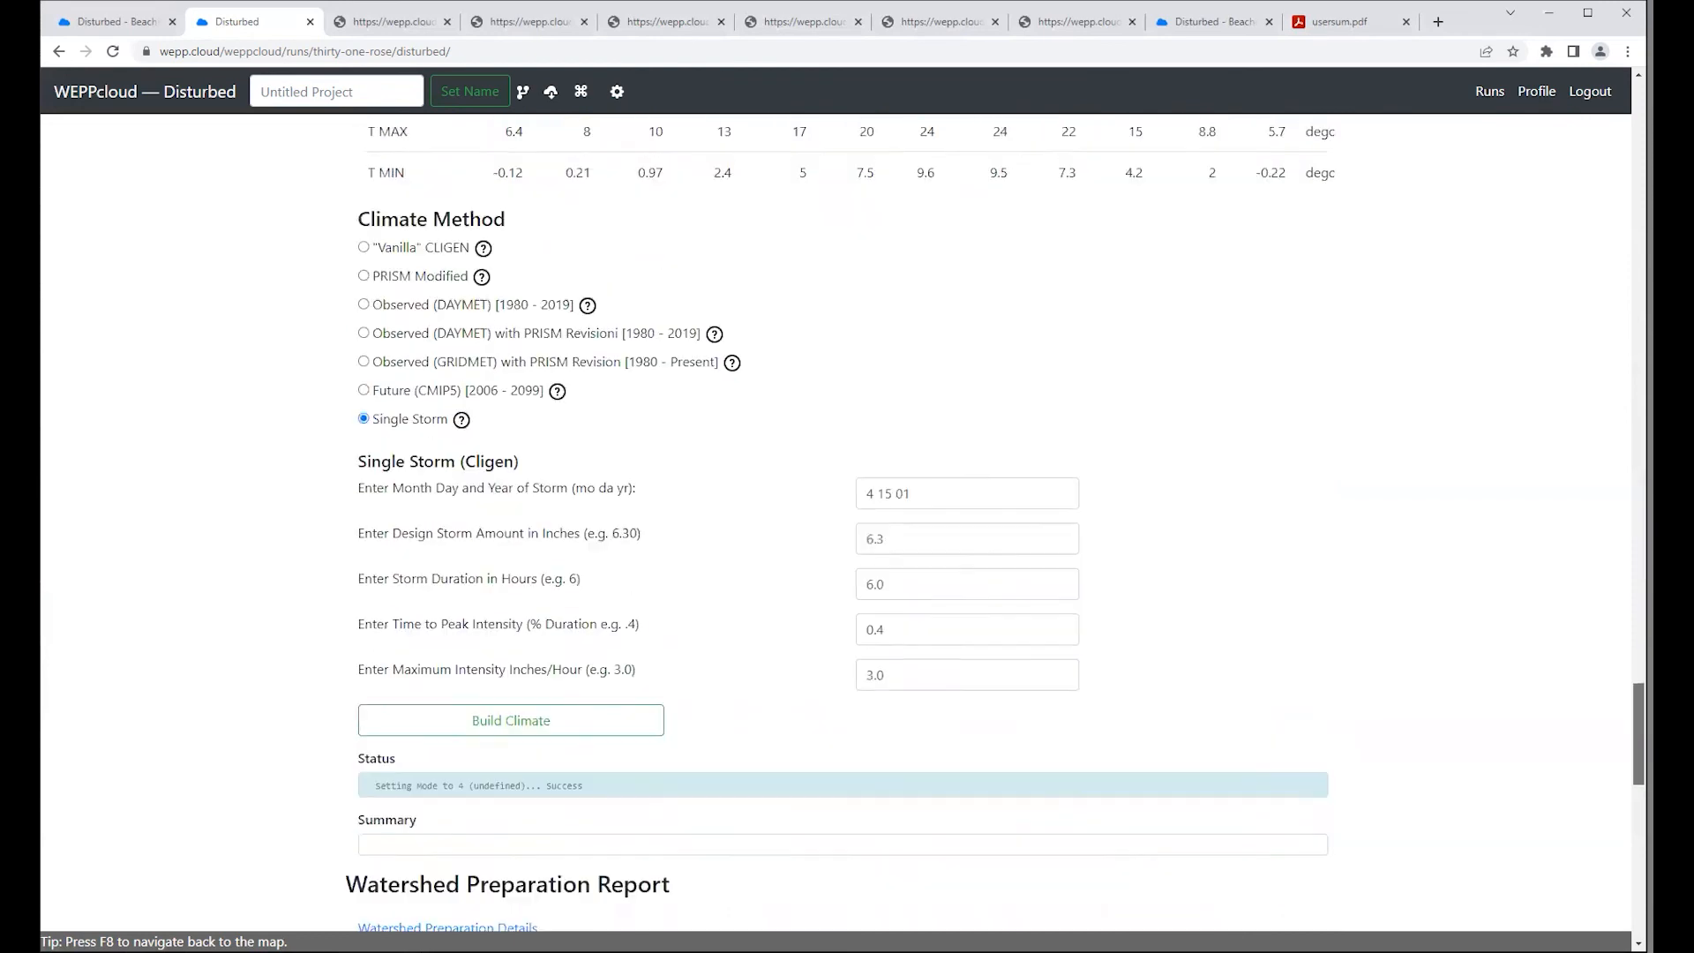
{"action": "scroll", "coordinate": [1471, 668], "scroll_direction": "up", "scroll_amount": 1}
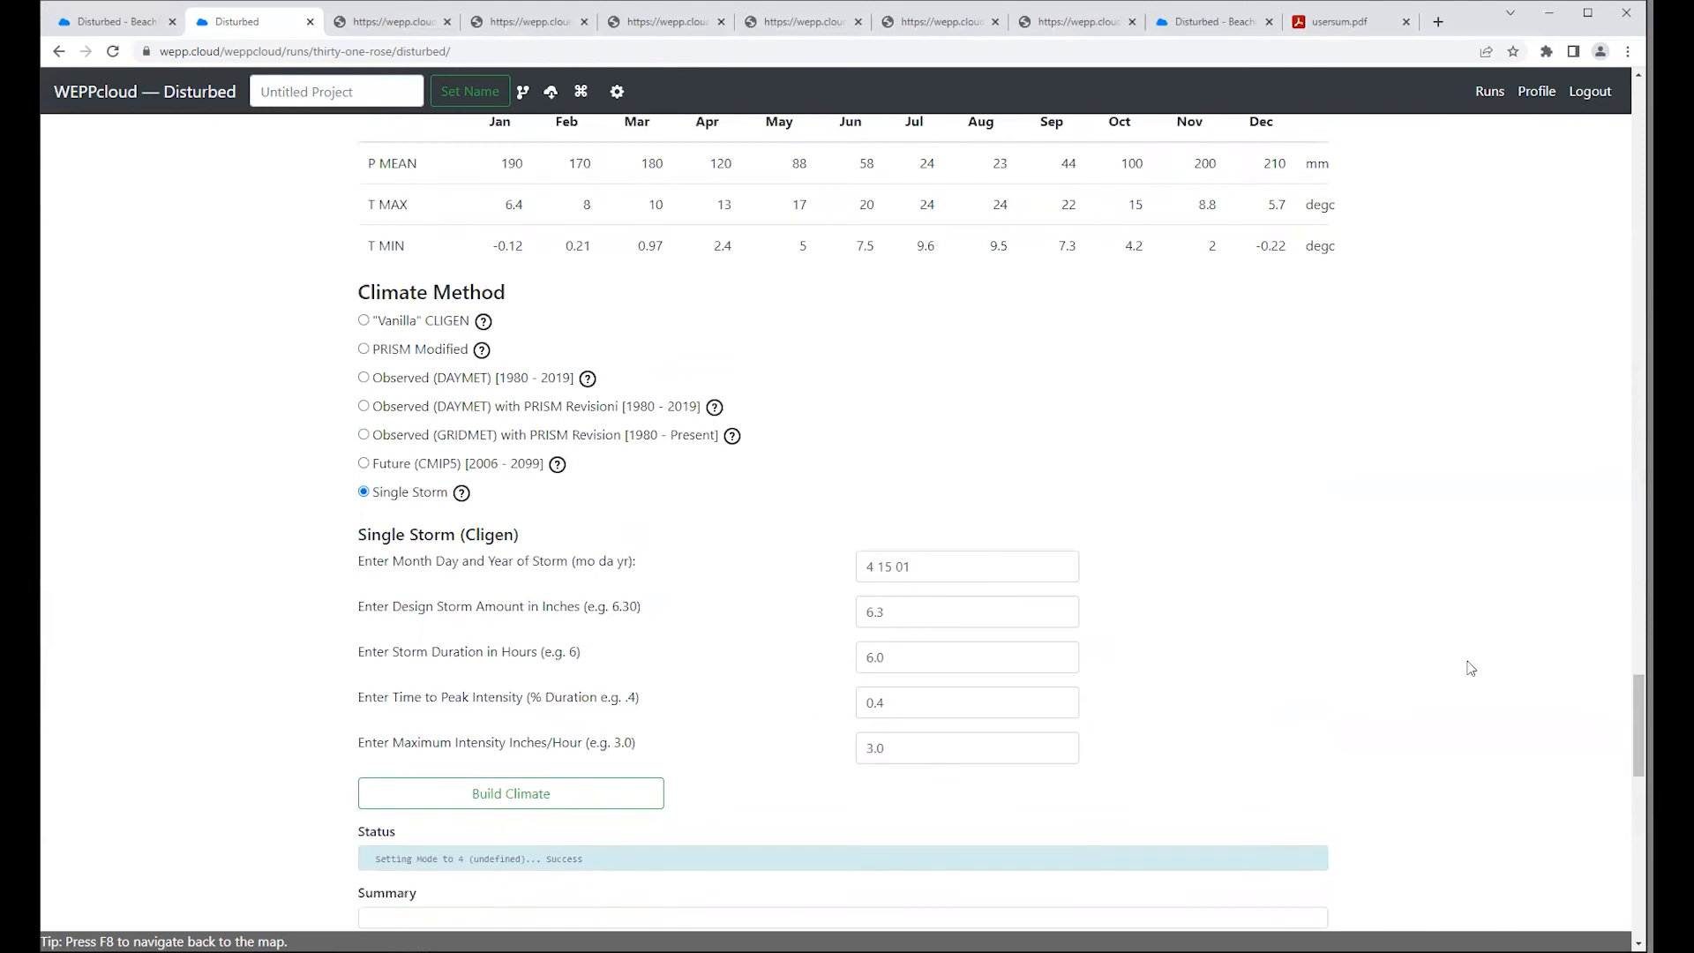
{"action": "scroll", "coordinate": [1471, 668], "scroll_direction": "up", "scroll_amount": 6}
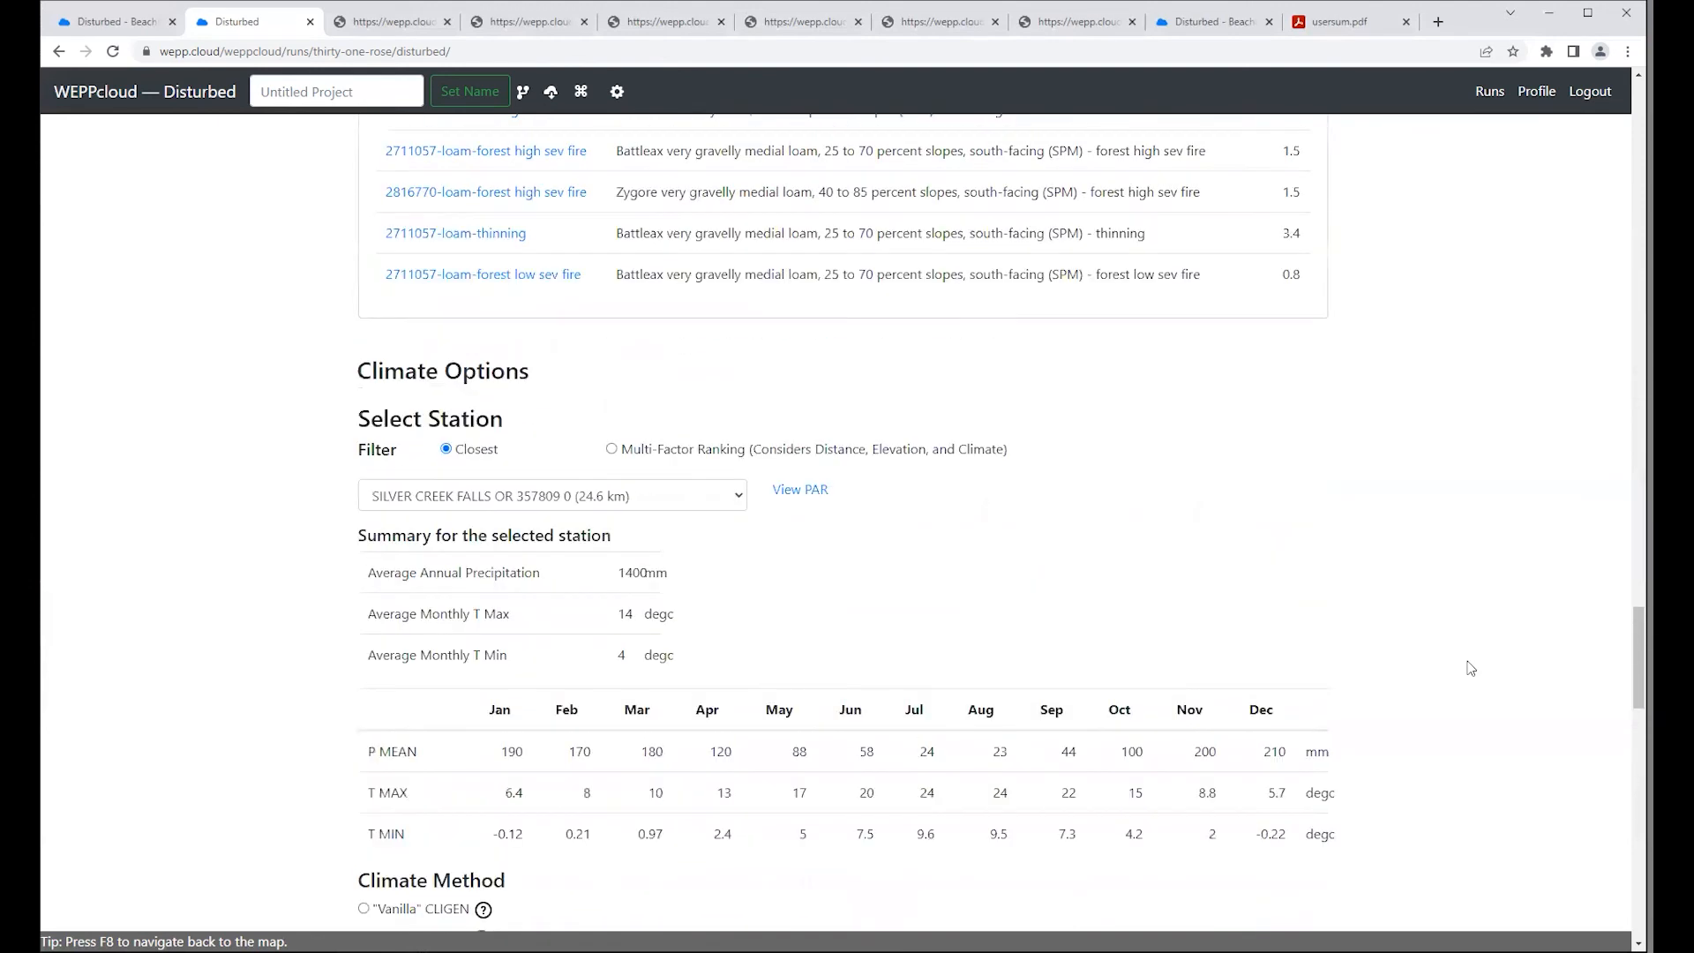
{"action": "scroll", "coordinate": [1471, 668], "scroll_direction": "down", "scroll_amount": 1}
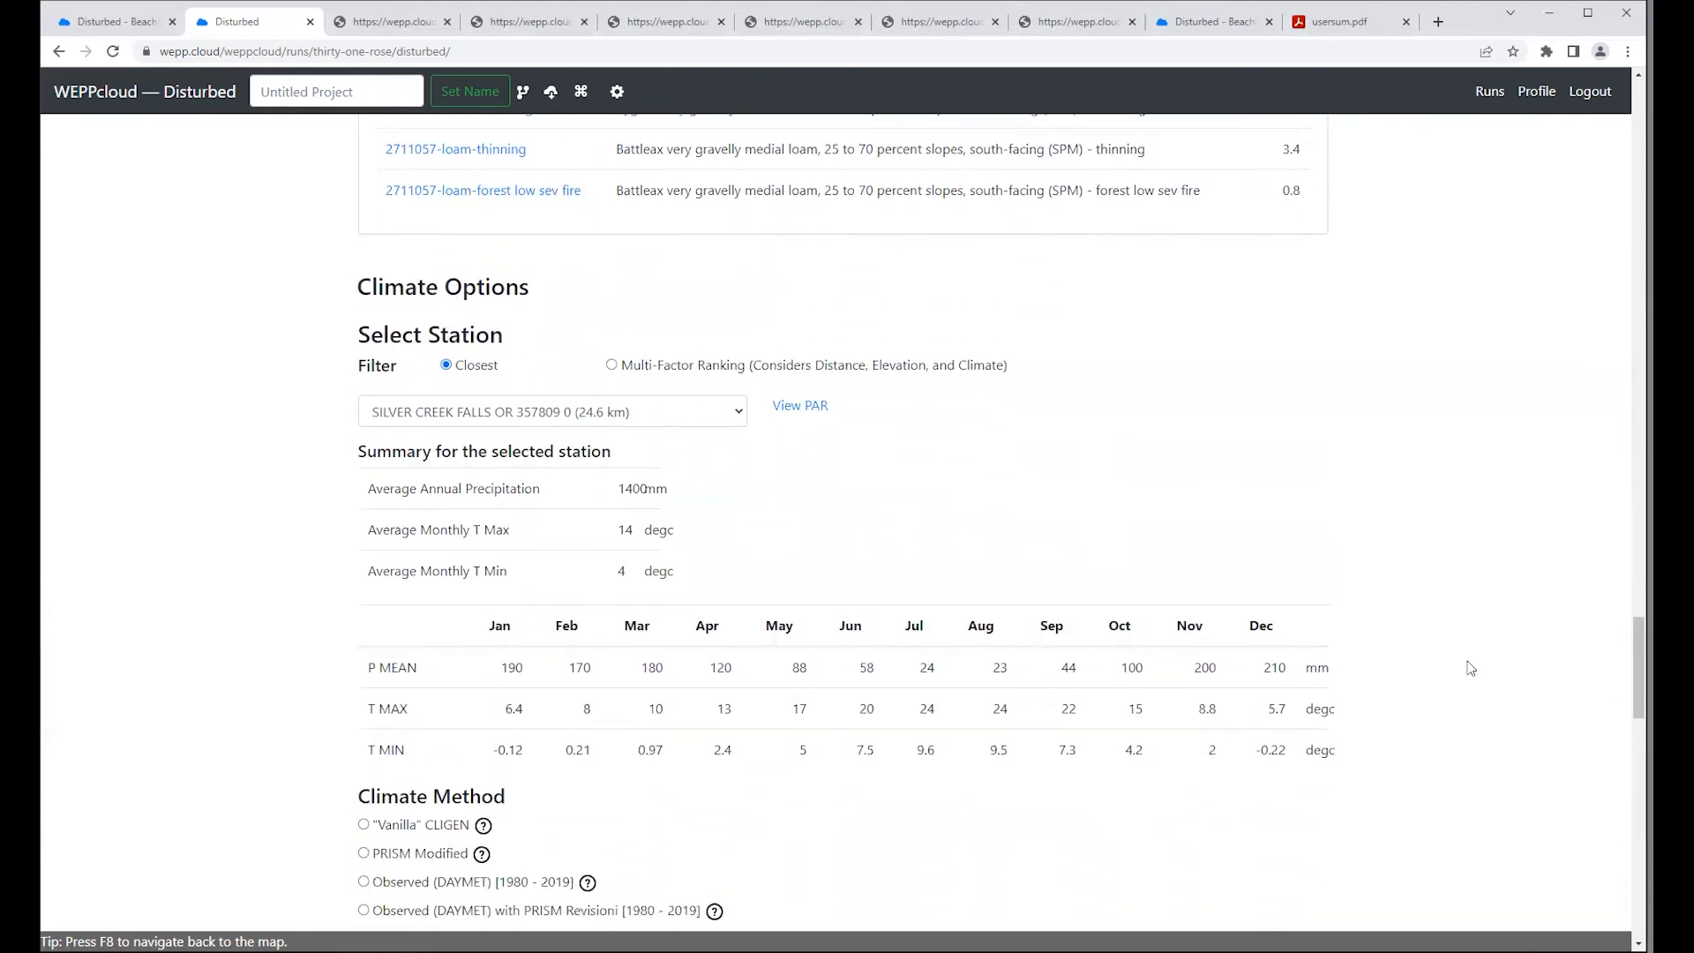
{"action": "left_click", "coordinate": [363, 826]}
{"action": "scroll", "coordinate": [979, 759], "scroll_direction": "down", "scroll_amount": 5}
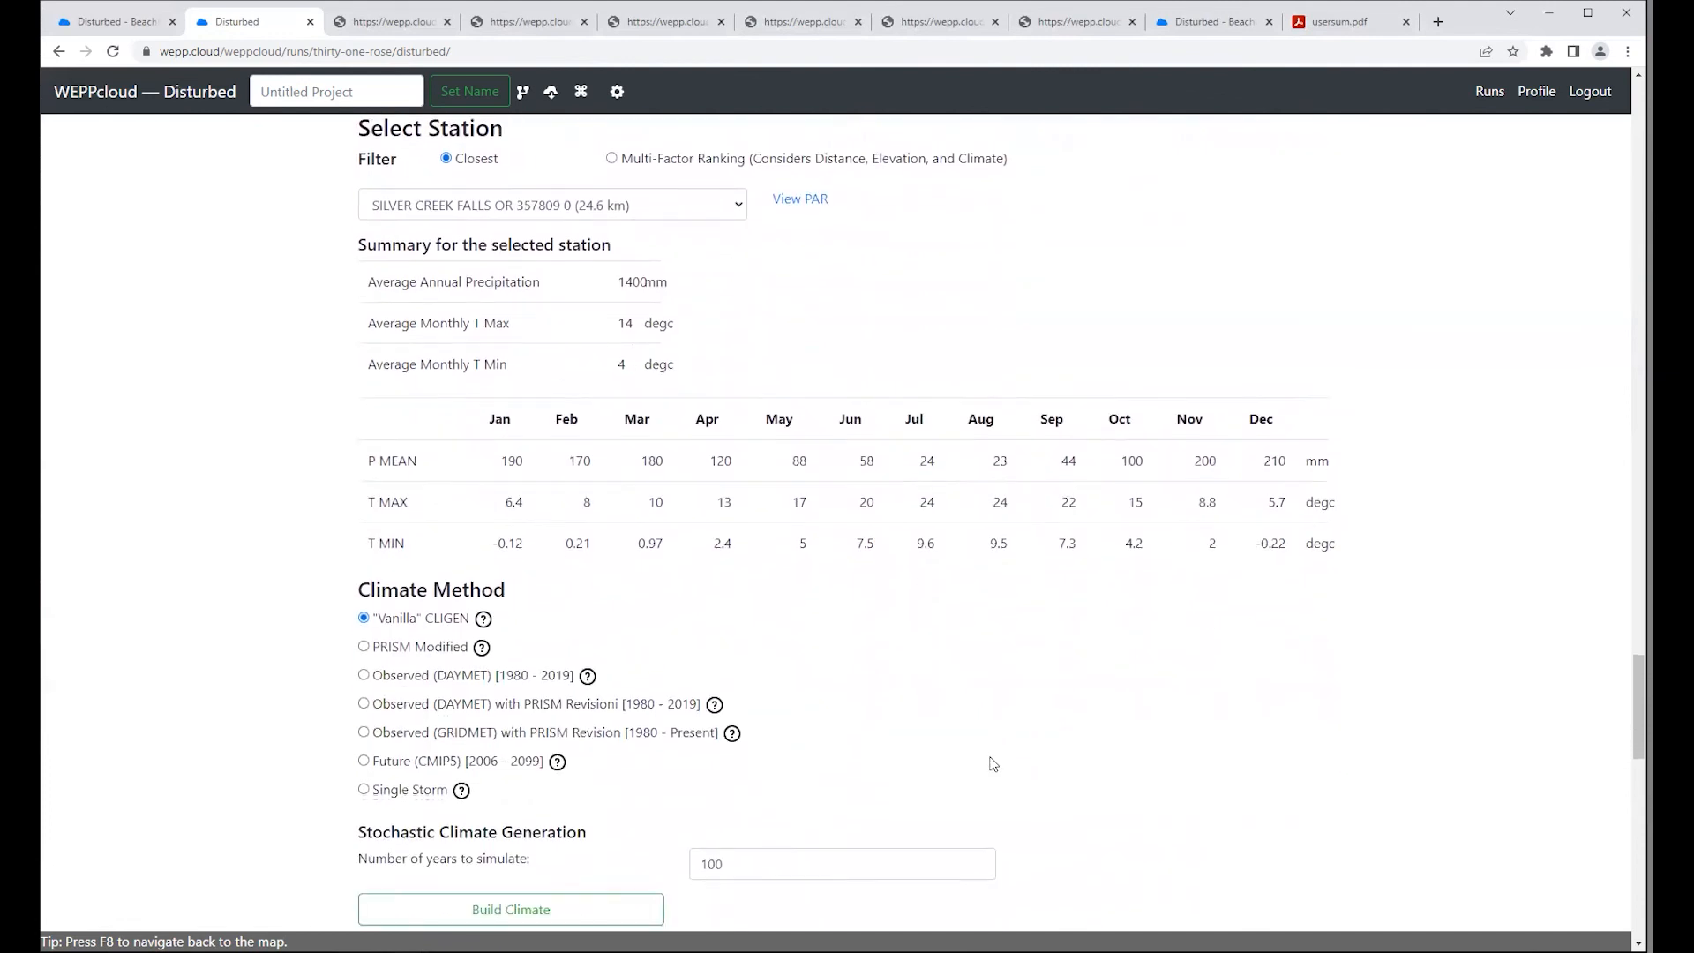
Step: Set the number of years to simulate to 20 and build the climate
{"action": "double_click", "coordinate": [724, 650]}
{"action": "type", "text": "20"}
{"action": "left_click", "coordinate": [576, 703]}
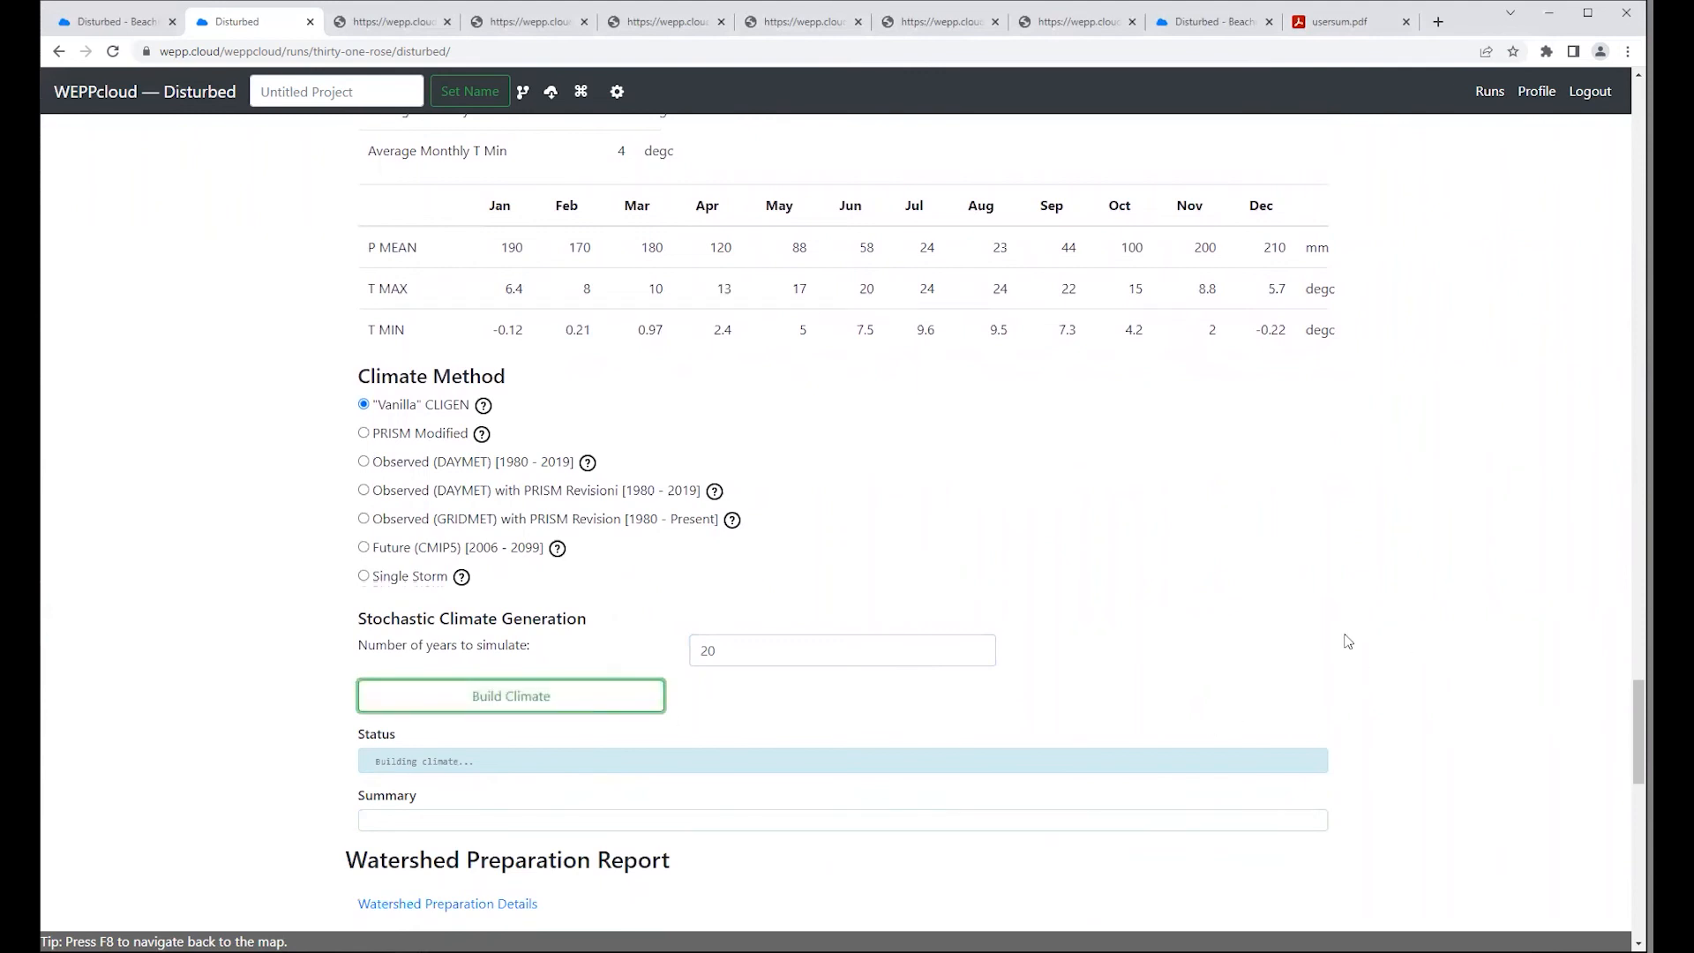
Step: Review the built climate's summary, checking the average annual precipitation generated by CLIGEN at the watershed centroid
{"action": "scroll", "coordinate": [1348, 641], "scroll_direction": "down", "scroll_amount": 3}
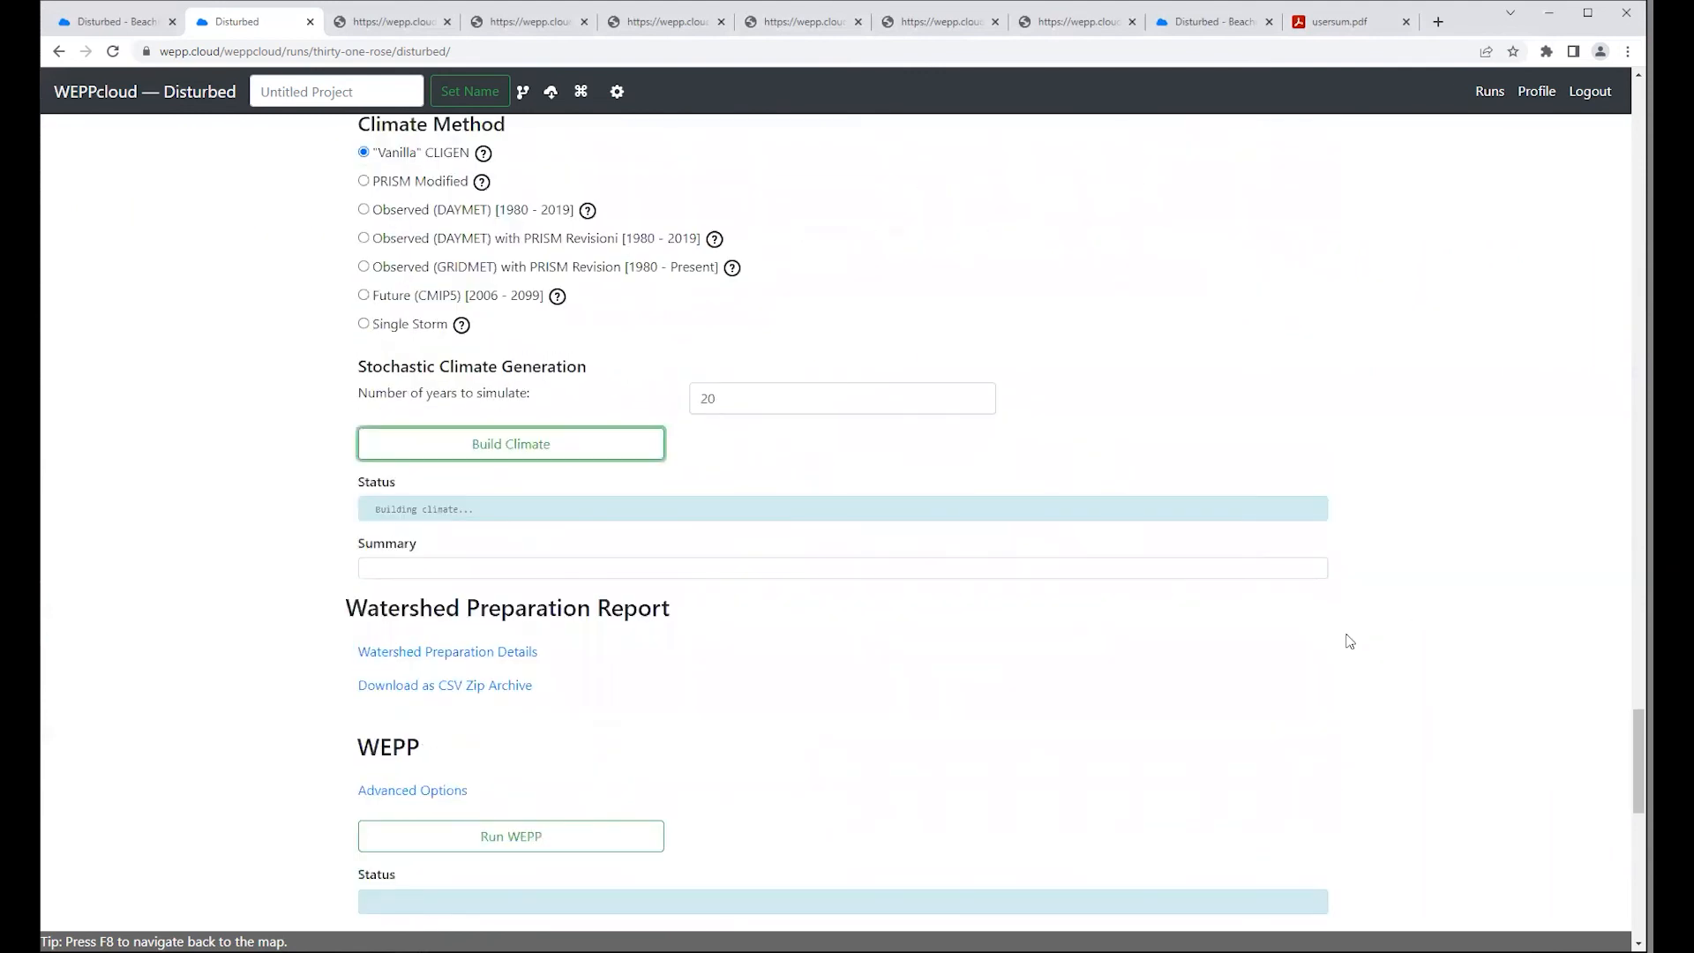
{"action": "scroll", "coordinate": [1348, 642], "scroll_direction": "down", "scroll_amount": 3}
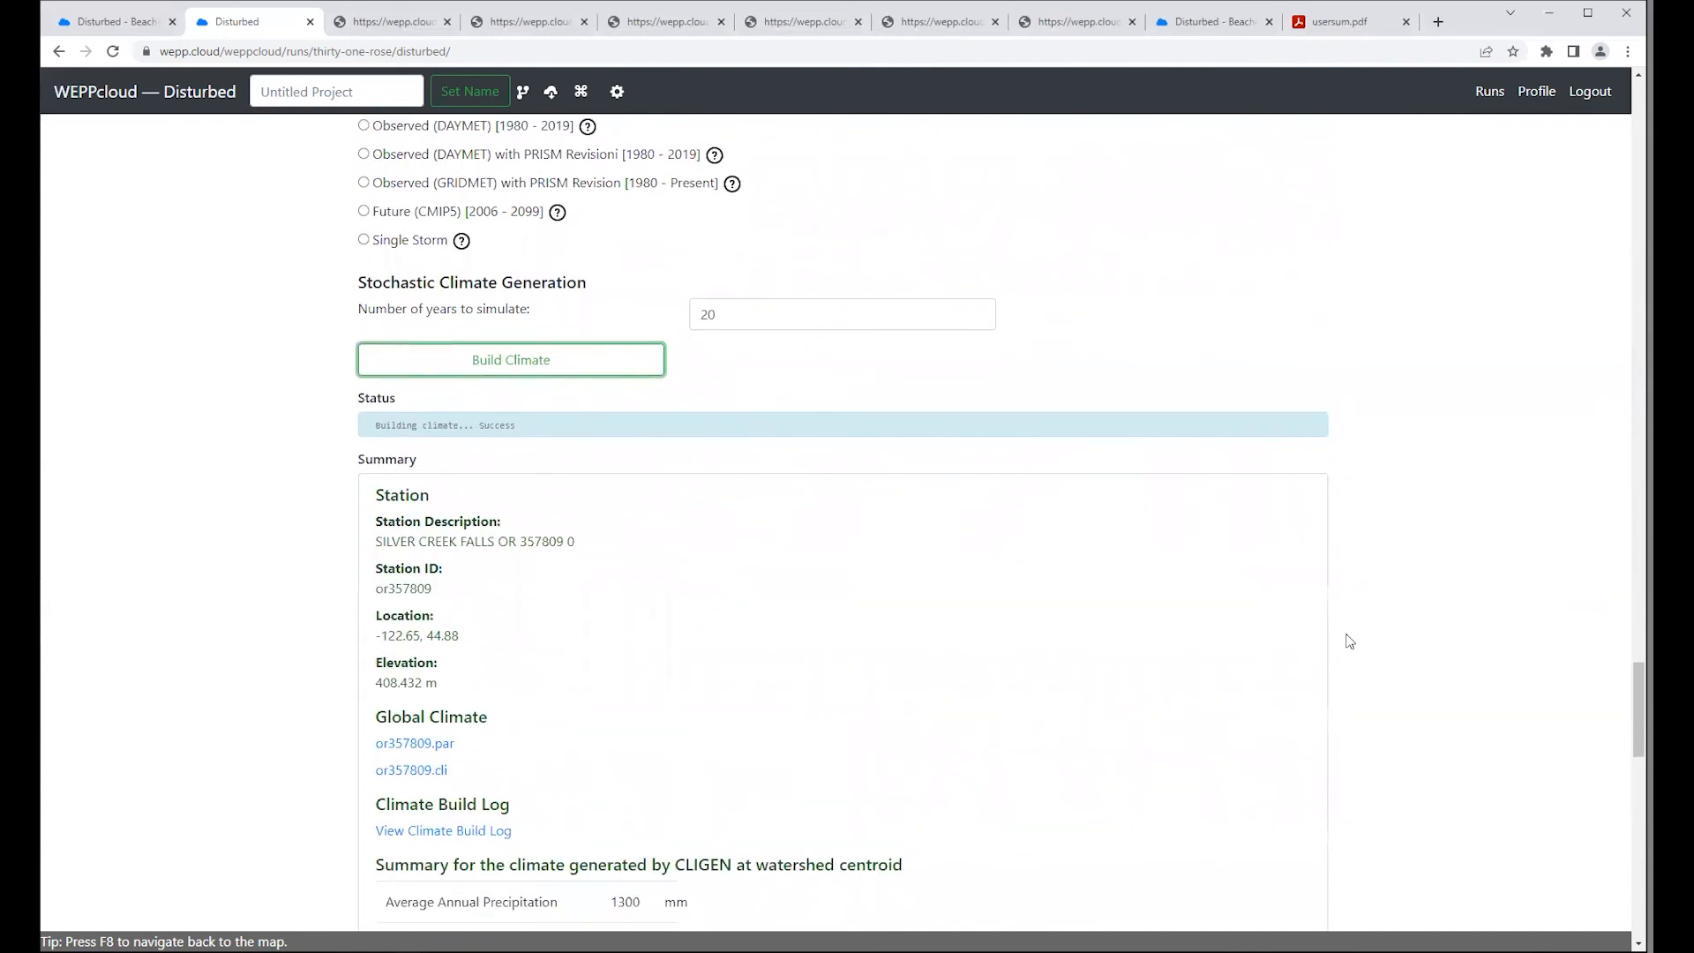
{"action": "scroll", "coordinate": [1347, 641], "scroll_direction": "down", "scroll_amount": 4}
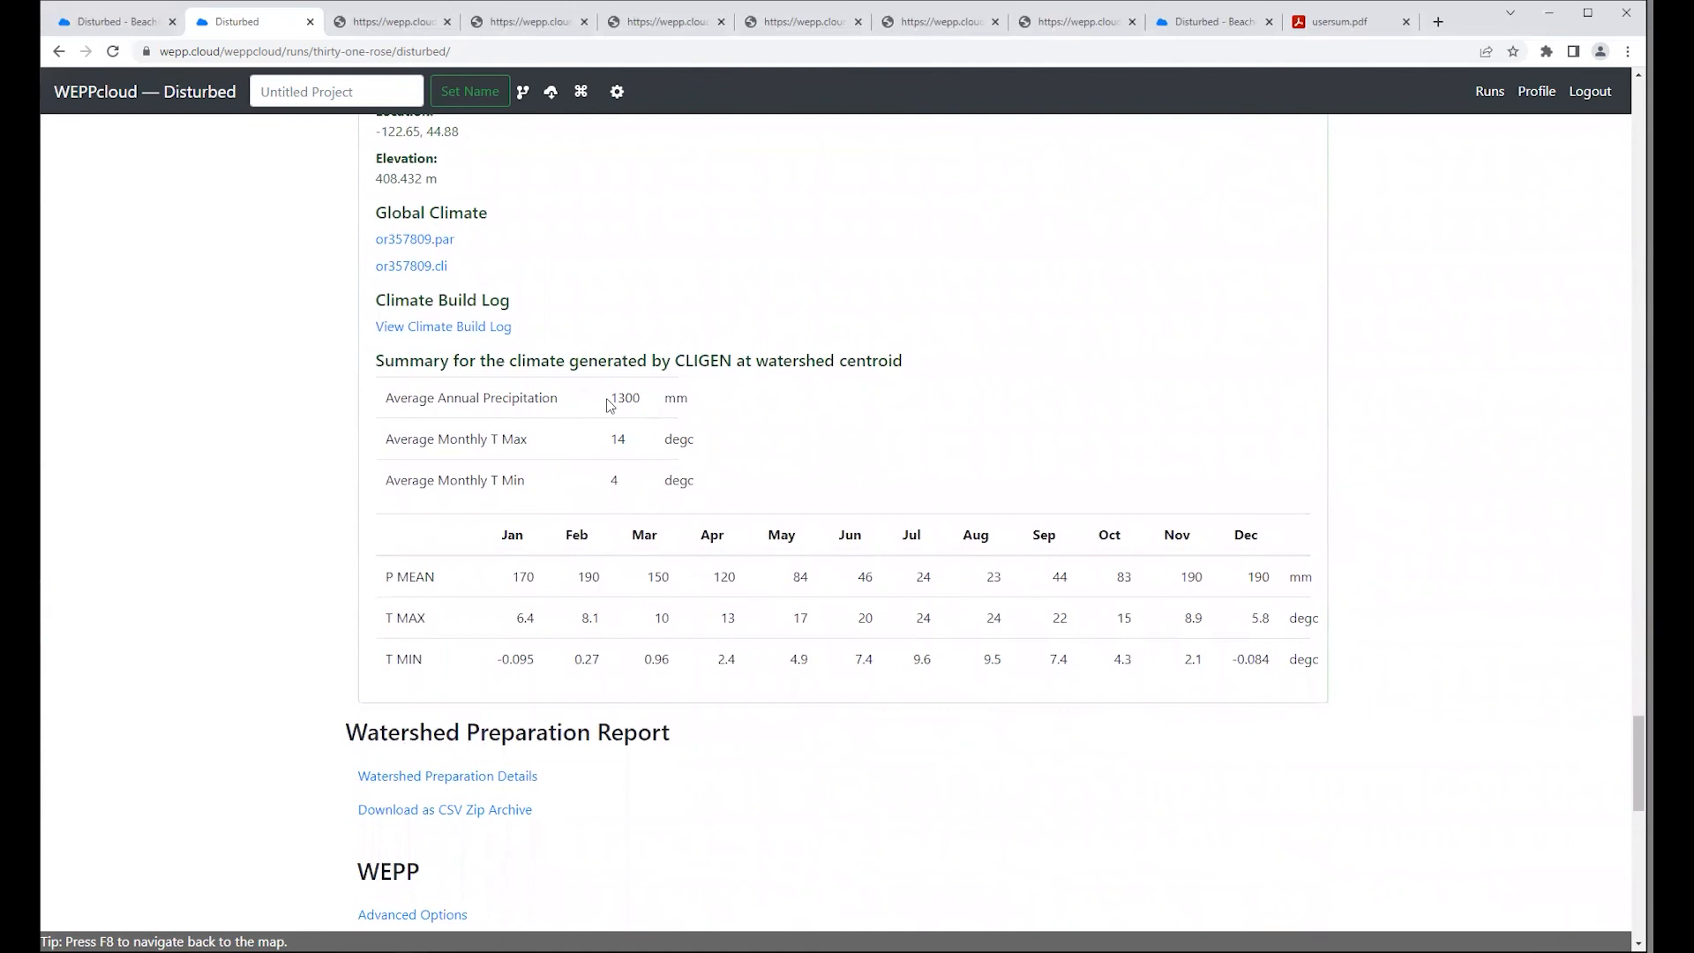
{"action": "left_click_drag", "start_coordinate": [383, 398], "coordinate": [715, 409]}
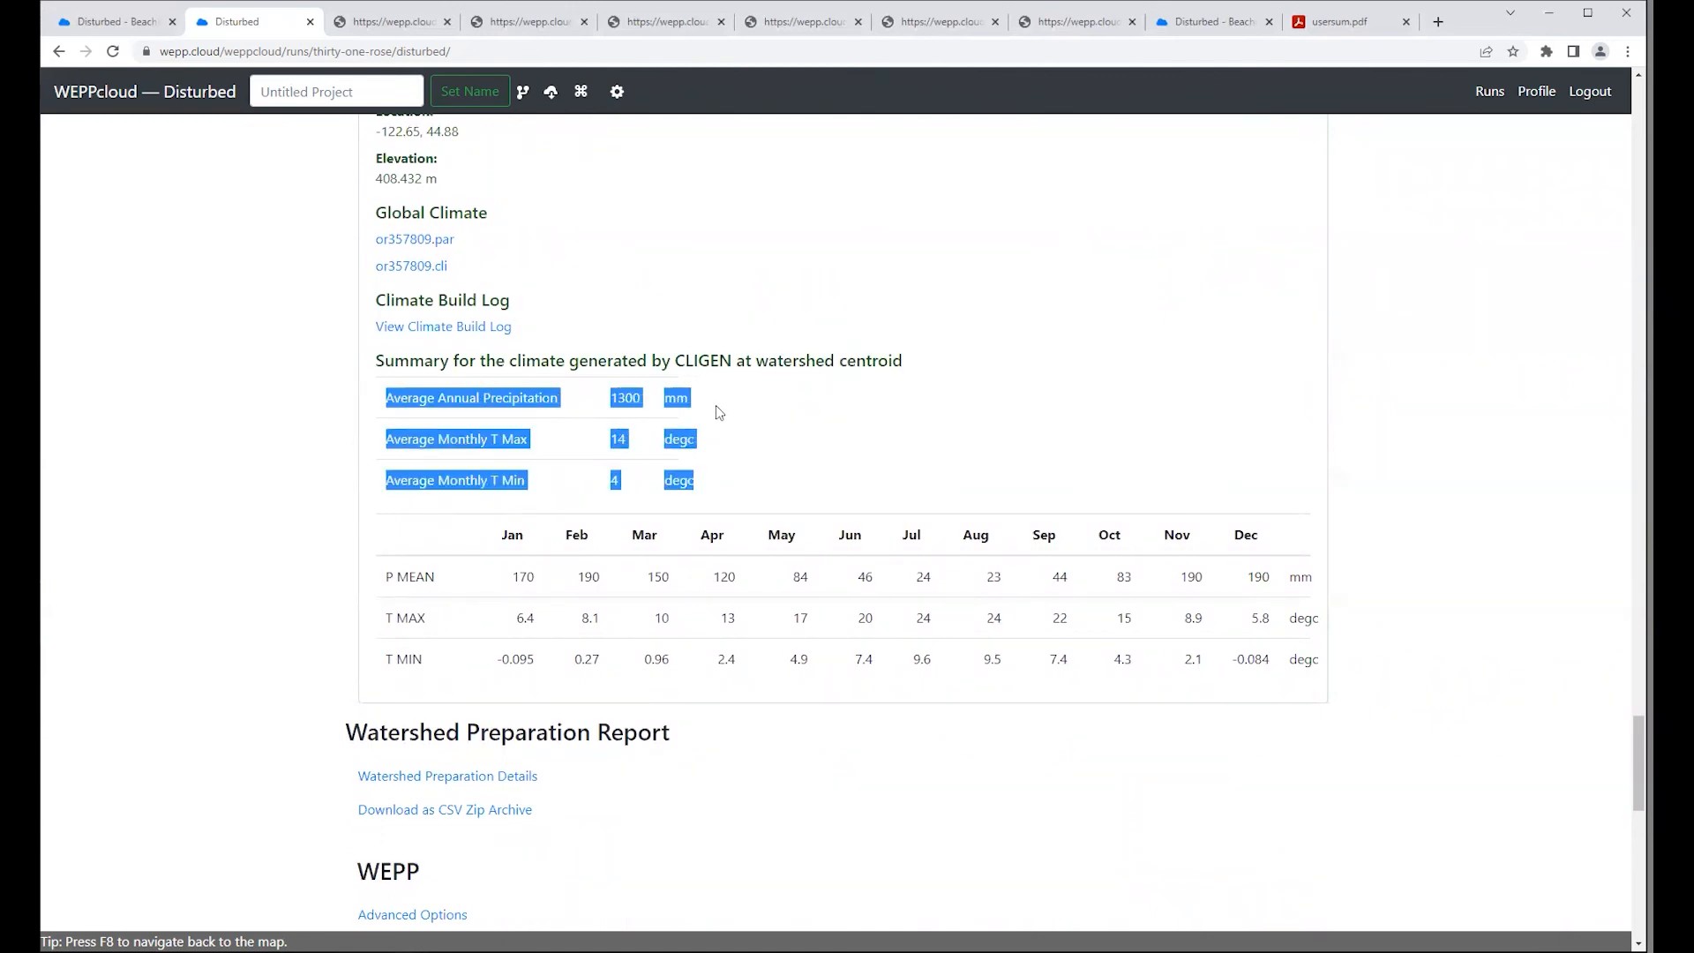
{"action": "left_click", "coordinate": [717, 406]}
{"action": "double_click", "coordinate": [623, 399]}
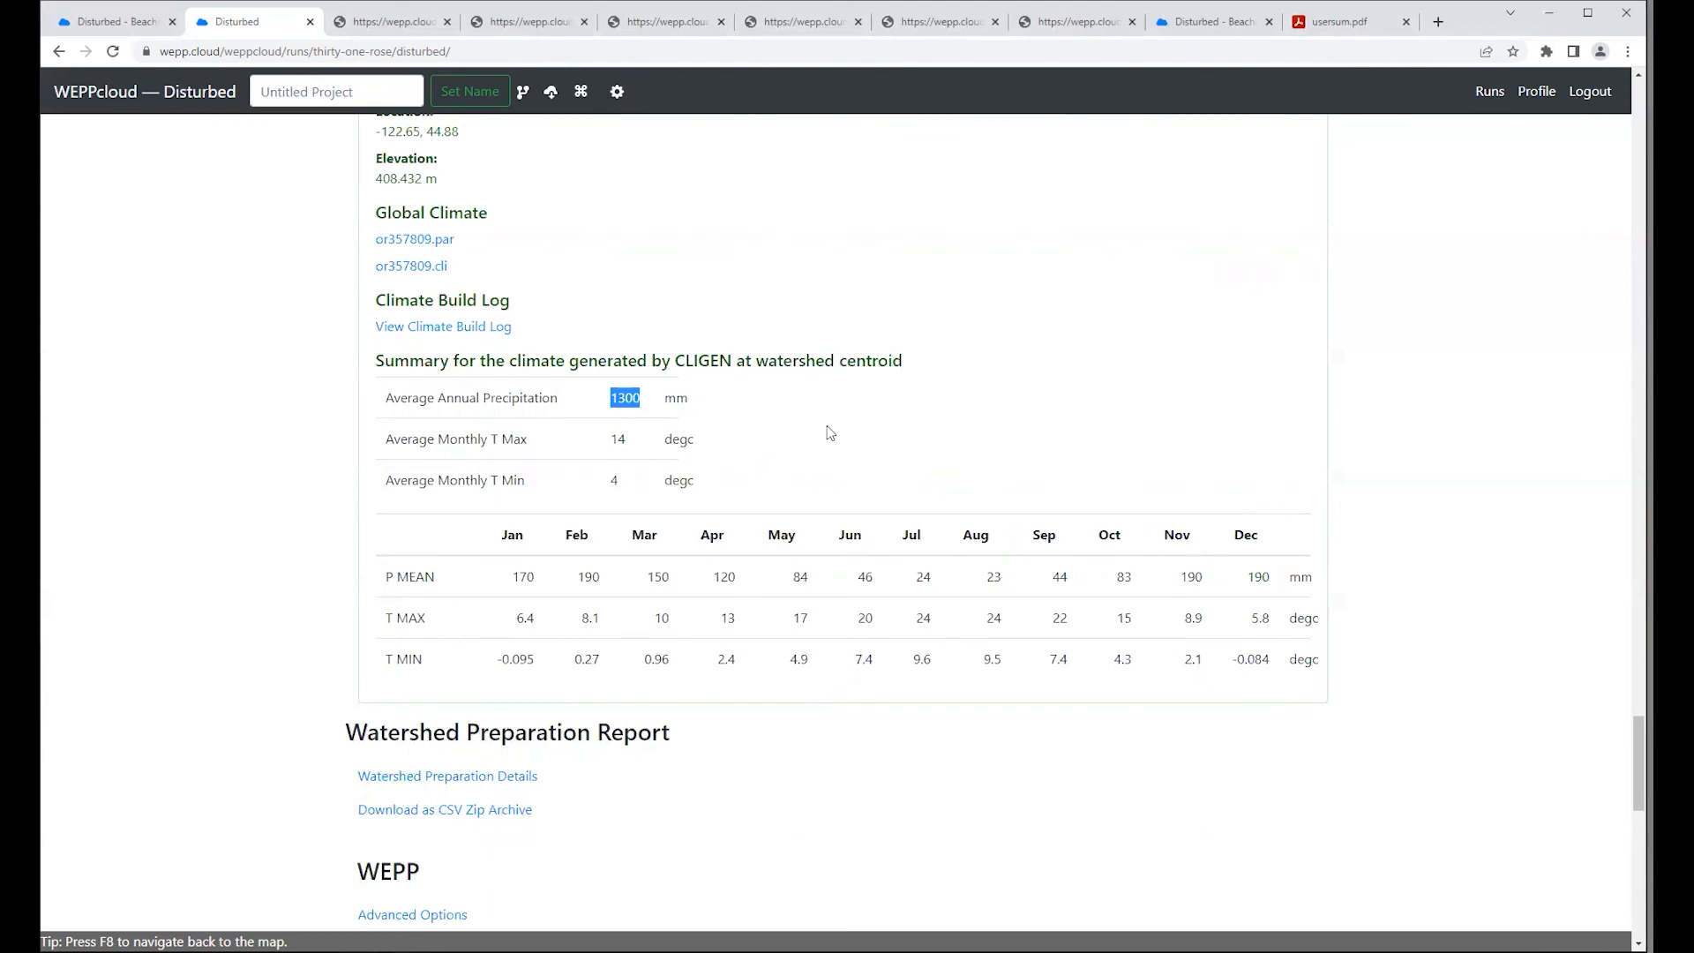
Step: Check the station description in the summary of the built climate
{"action": "scroll", "coordinate": [839, 432], "scroll_direction": "up", "scroll_amount": 5}
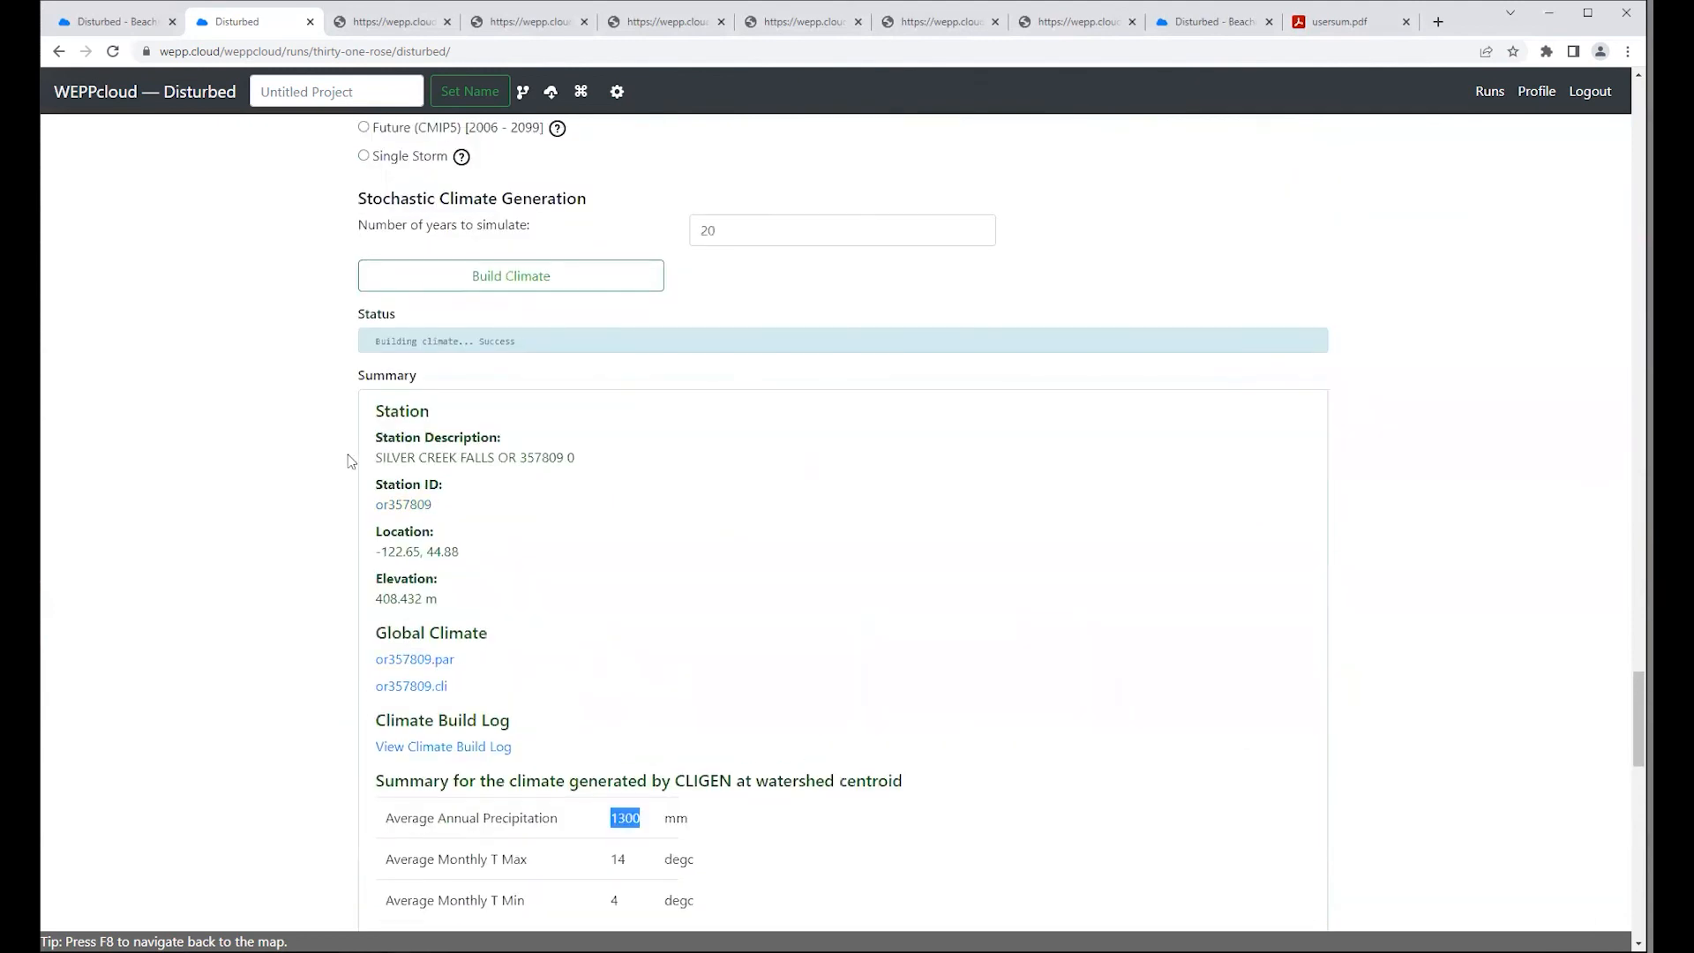
{"action": "left_click_drag", "start_coordinate": [382, 457], "coordinate": [527, 456]}
{"action": "left_click", "coordinate": [797, 541]}
Step: Change the climate method to PRISM Modified and rebuild the climate
{"action": "scroll", "coordinate": [1315, 566], "scroll_direction": "up", "scroll_amount": 3}
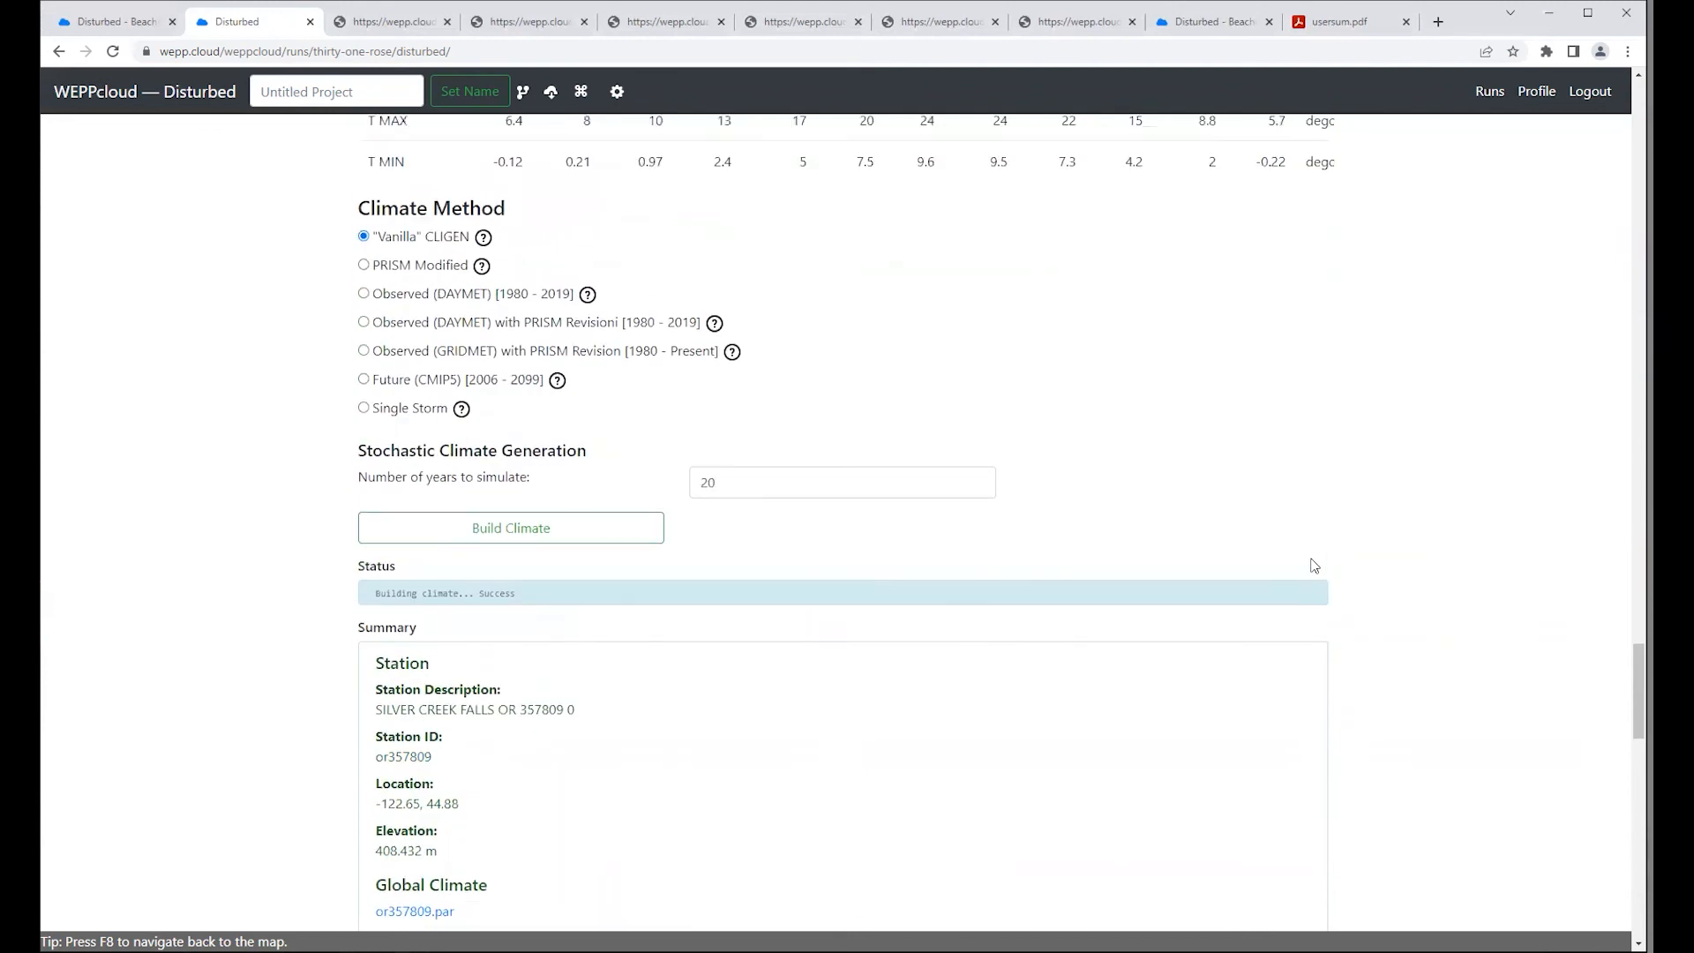
{"action": "left_click", "coordinate": [364, 266]}
{"action": "left_click", "coordinate": [508, 627]}
Step: Review the rebuilt climate's summary, examining the annual precipitation and the monthly precipitation and temperature values at the watershed centroid
{"action": "scroll", "coordinate": [1200, 666], "scroll_direction": "down", "scroll_amount": 4}
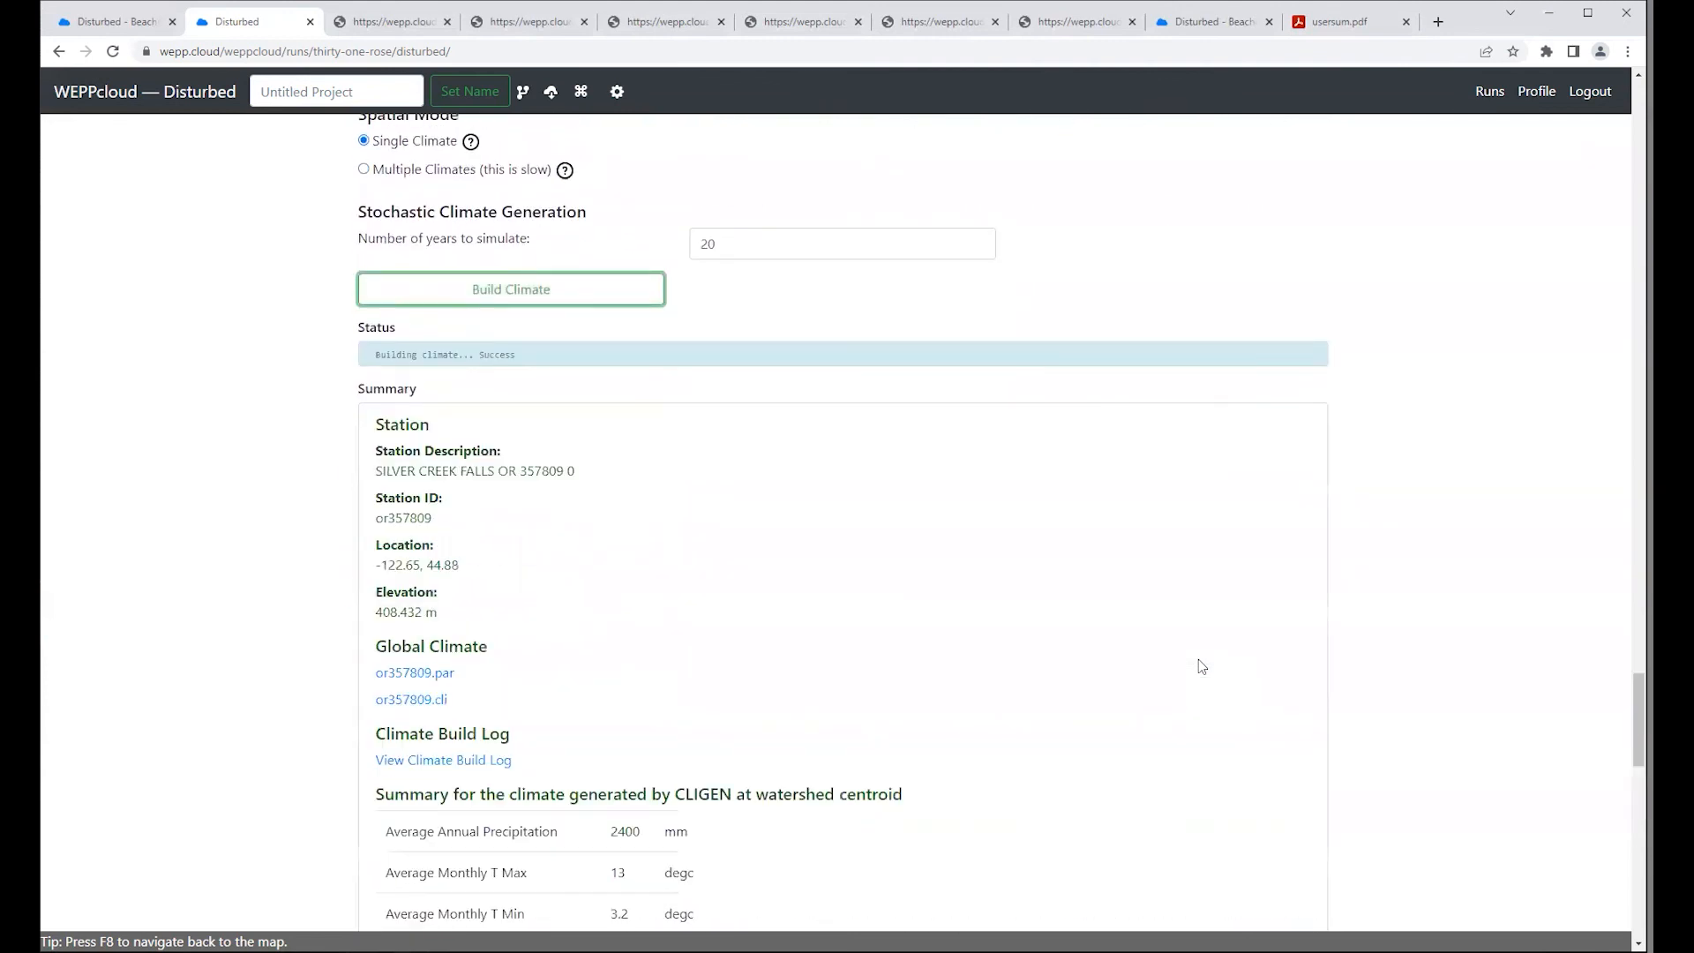
{"action": "scroll", "coordinate": [1198, 666], "scroll_direction": "down", "scroll_amount": 2}
{"action": "scroll", "coordinate": [1199, 666], "scroll_direction": "down", "scroll_amount": 2}
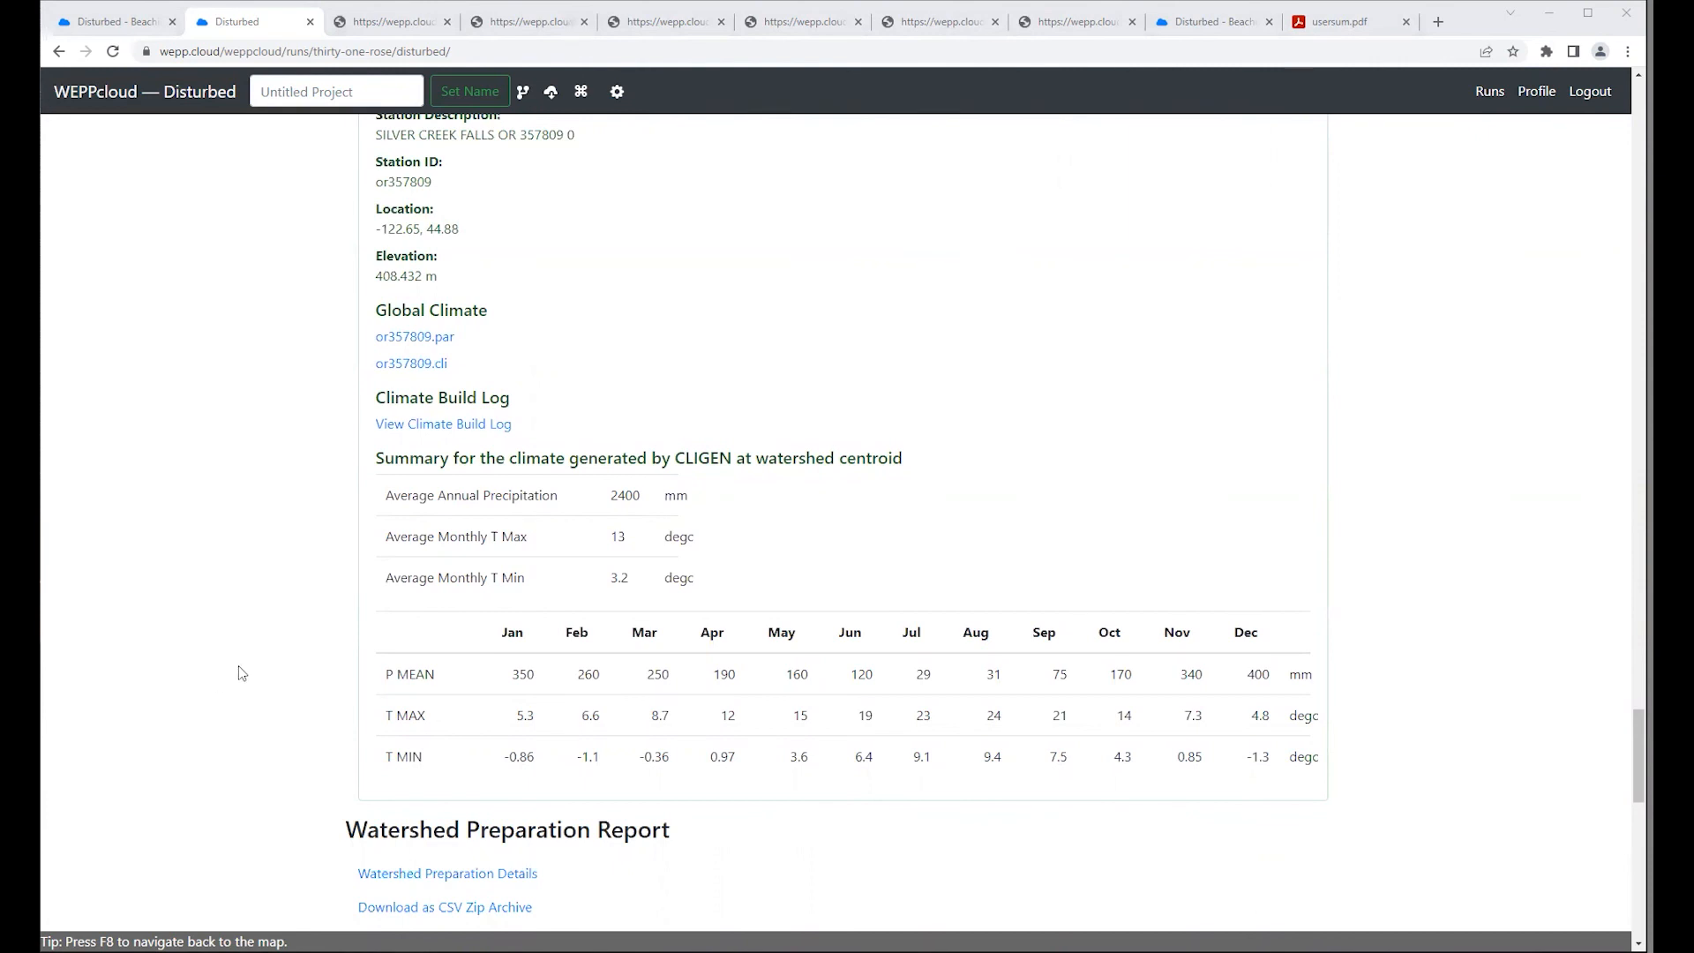
{"action": "scroll", "coordinate": [240, 673], "scroll_direction": "up", "scroll_amount": 3}
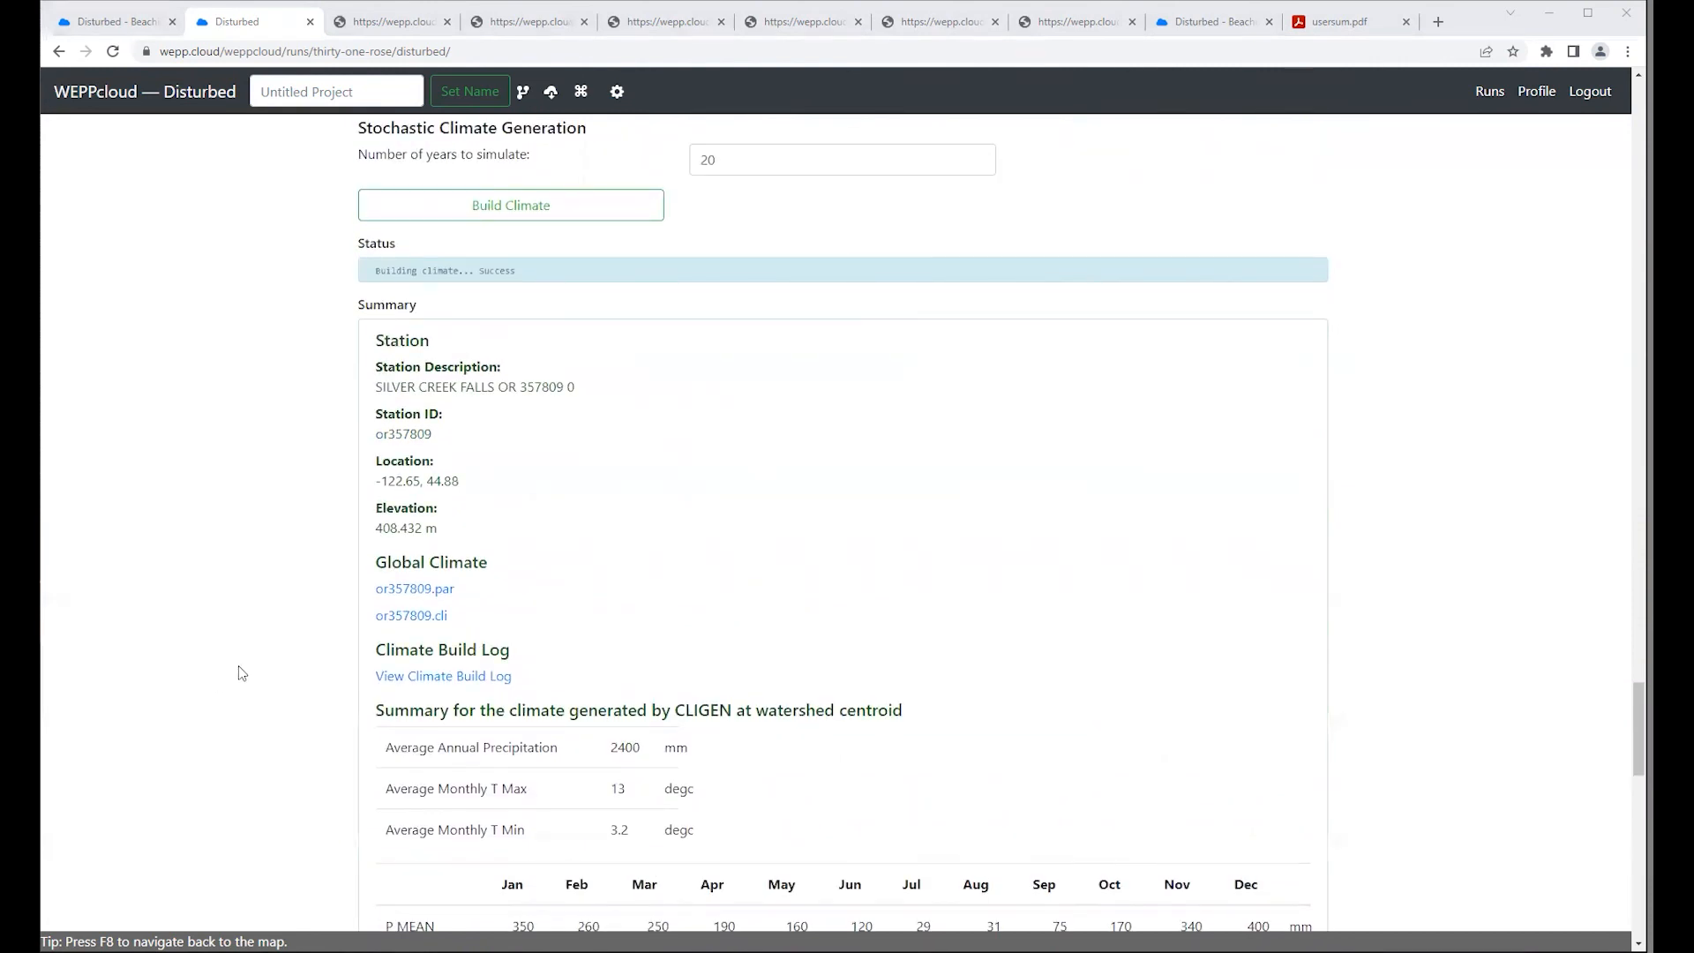
{"action": "scroll", "coordinate": [242, 673], "scroll_direction": "down", "scroll_amount": 2}
Step: Switch the station filter in the Climate Options to Multi-Factor Ranking, which considers distance, elevation and climate
{"action": "scroll", "coordinate": [763, 339], "scroll_direction": "up", "scroll_amount": 12}
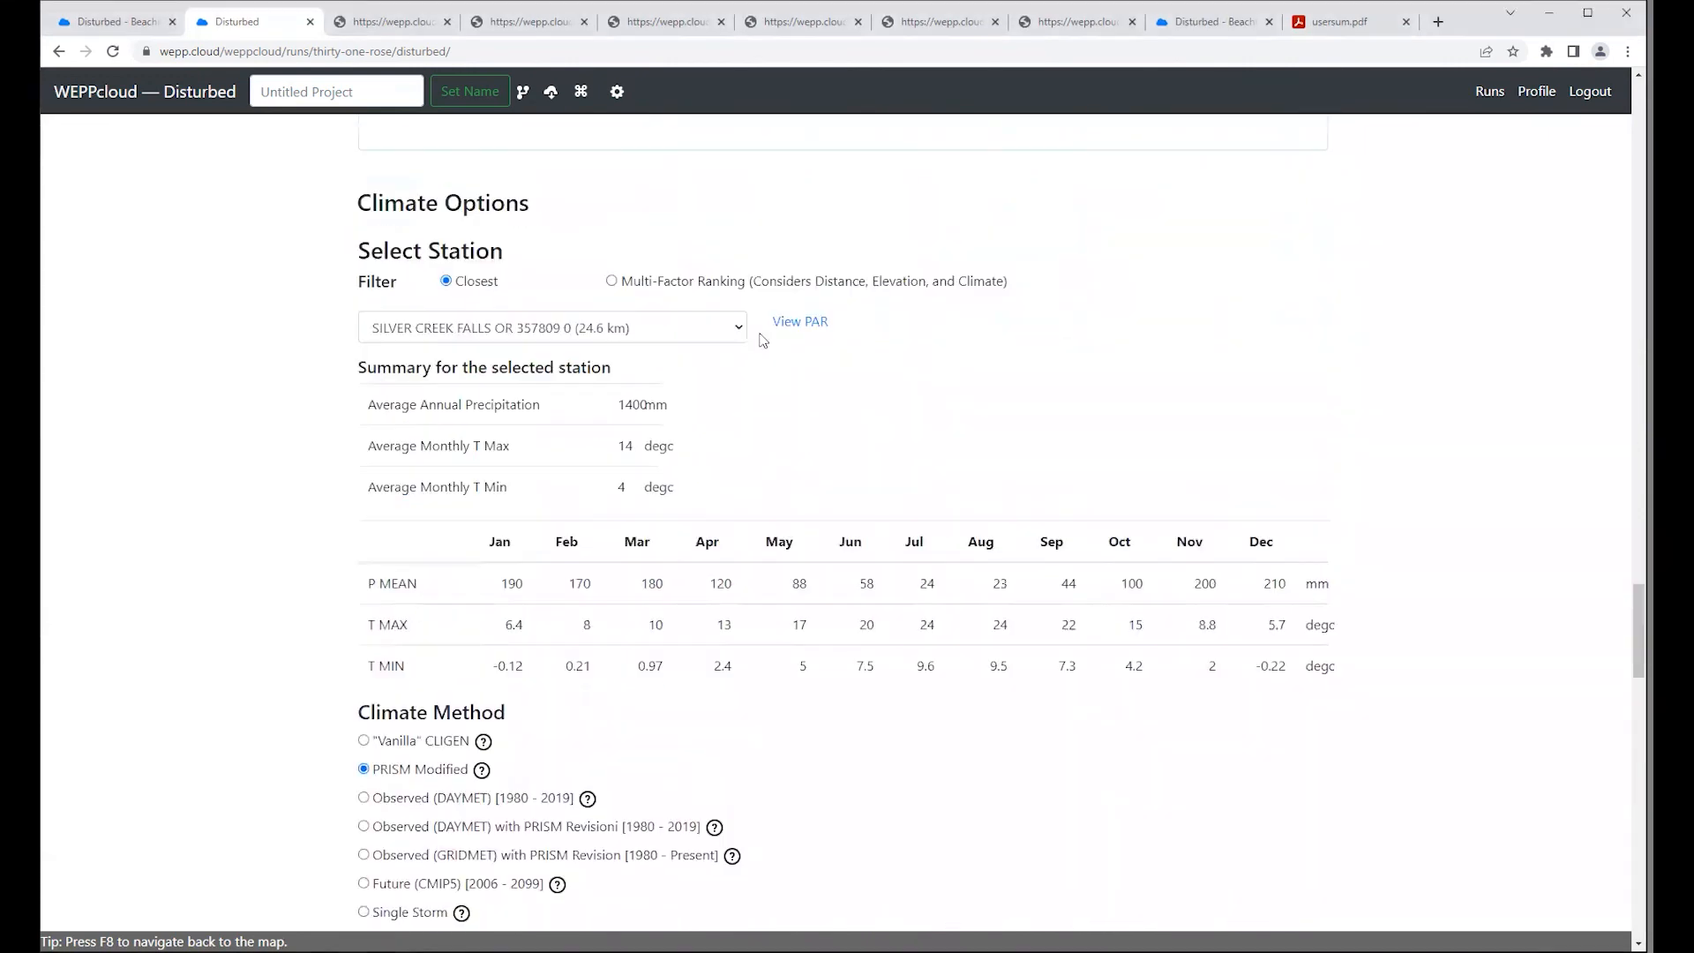
{"action": "left_click", "coordinate": [611, 281]}
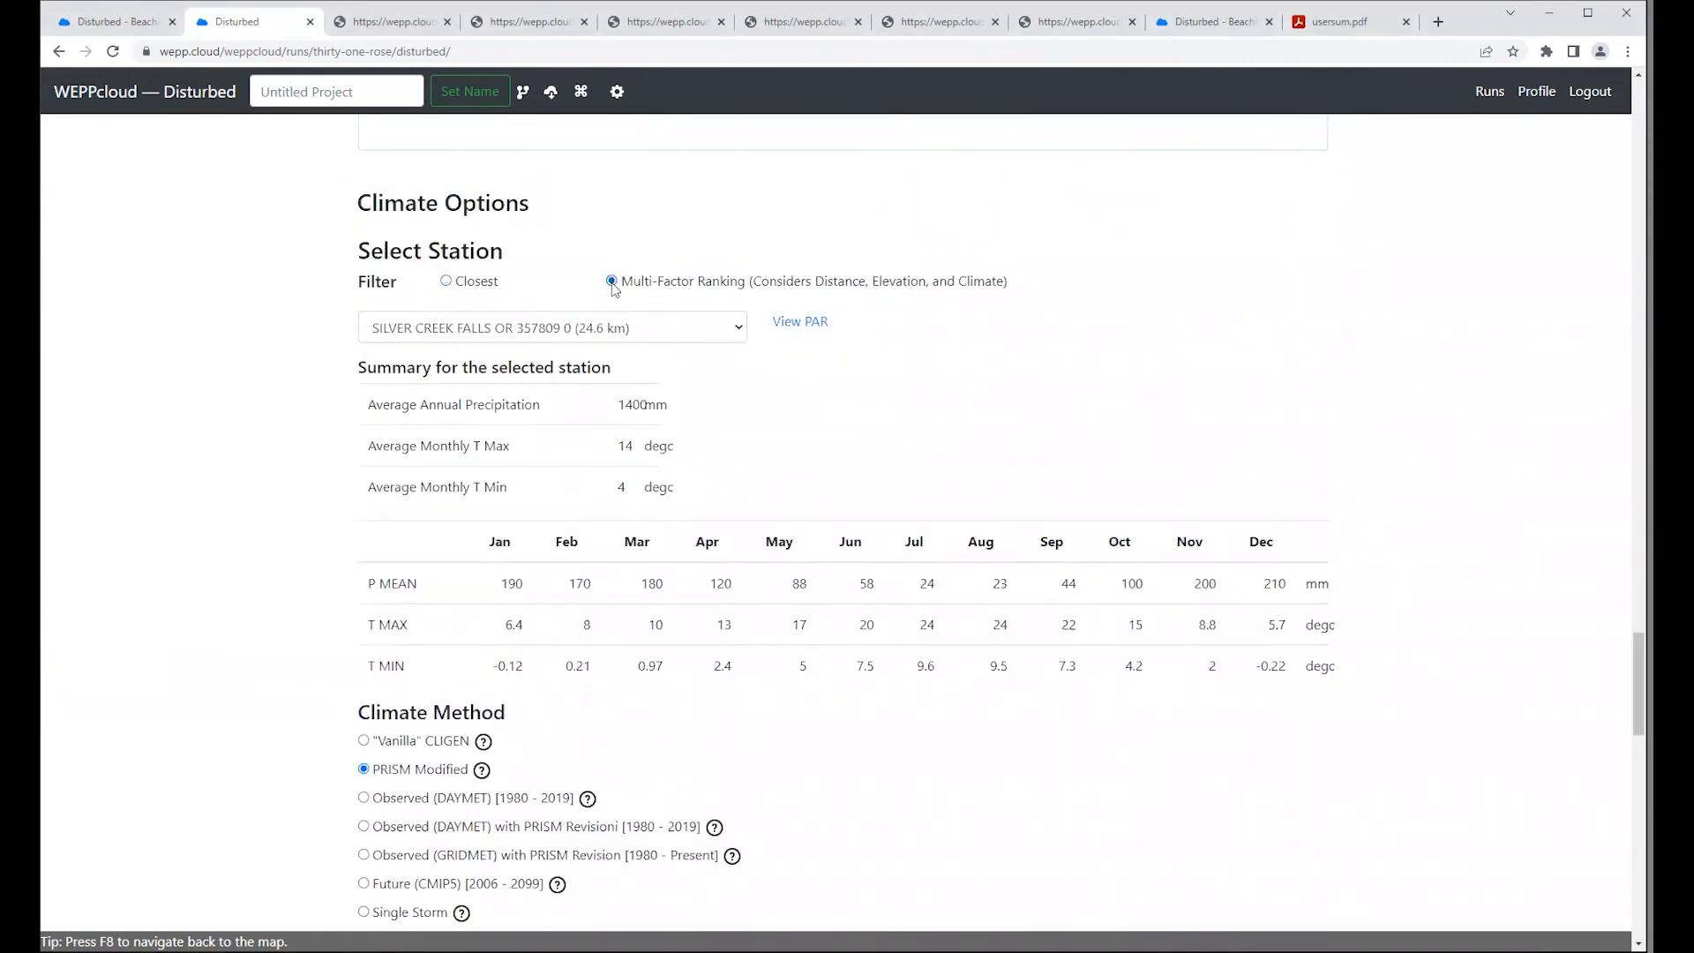